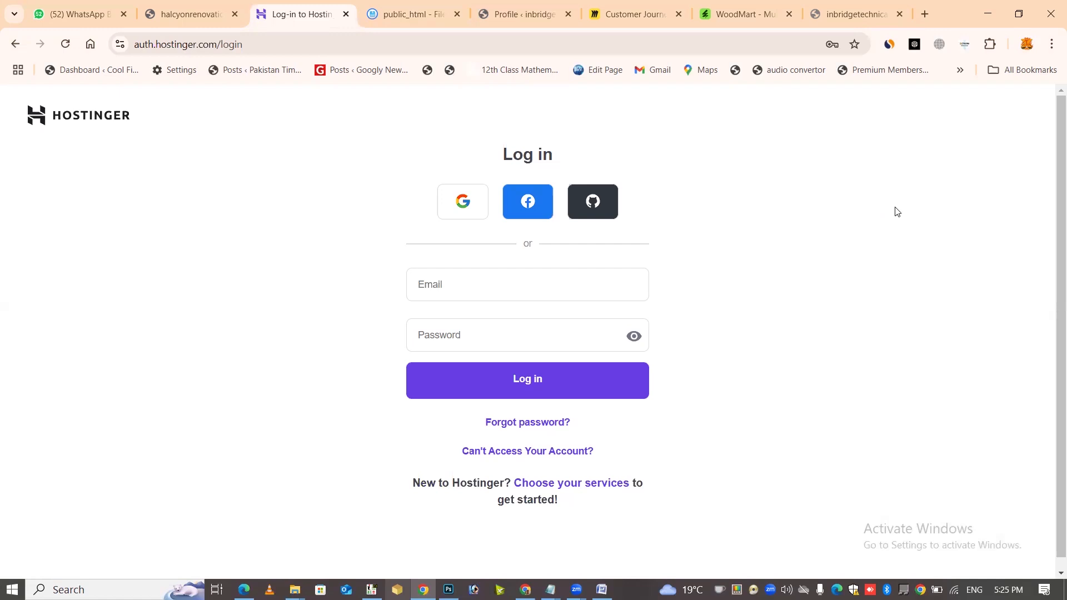
Sign in to Hostinger hPanel with the saved account login
click(573, 282)
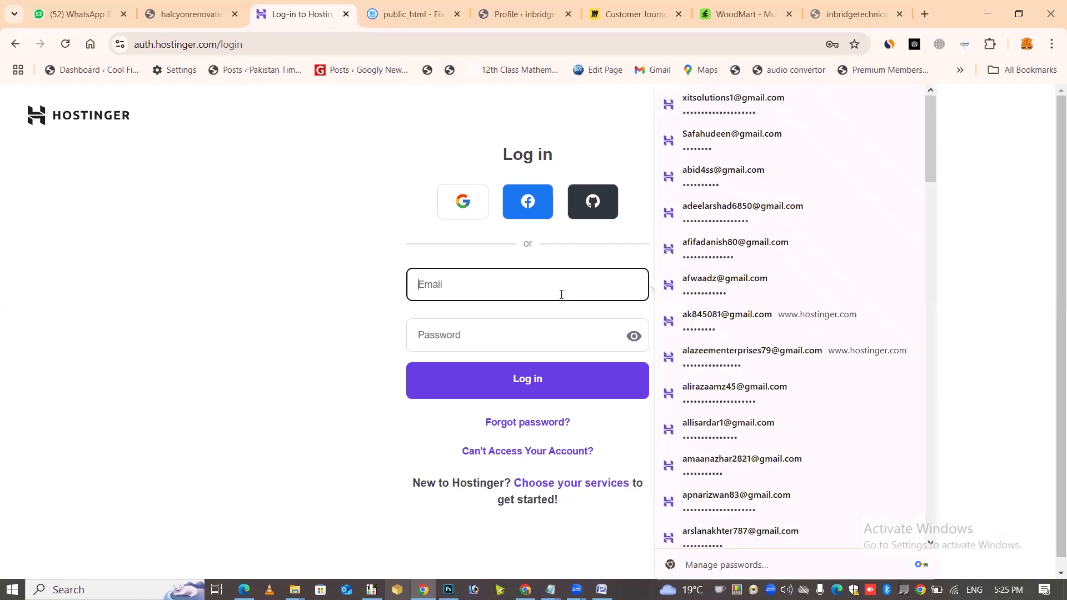
click(722, 101)
click(549, 391)
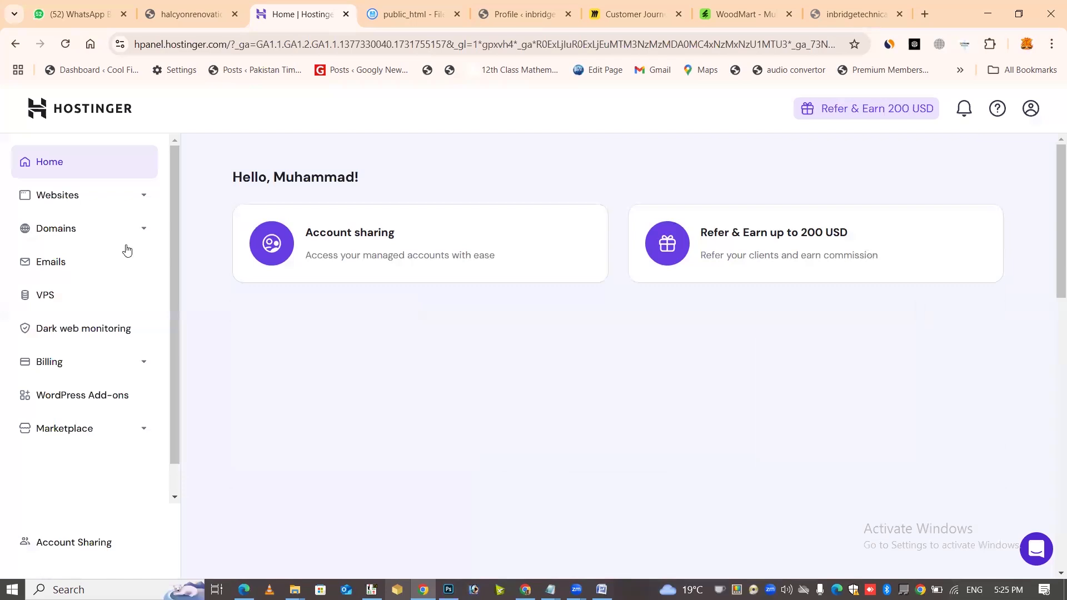
Open Manage services for the first shared client account in Account Sharing
scroll(264, 374, down, 2)
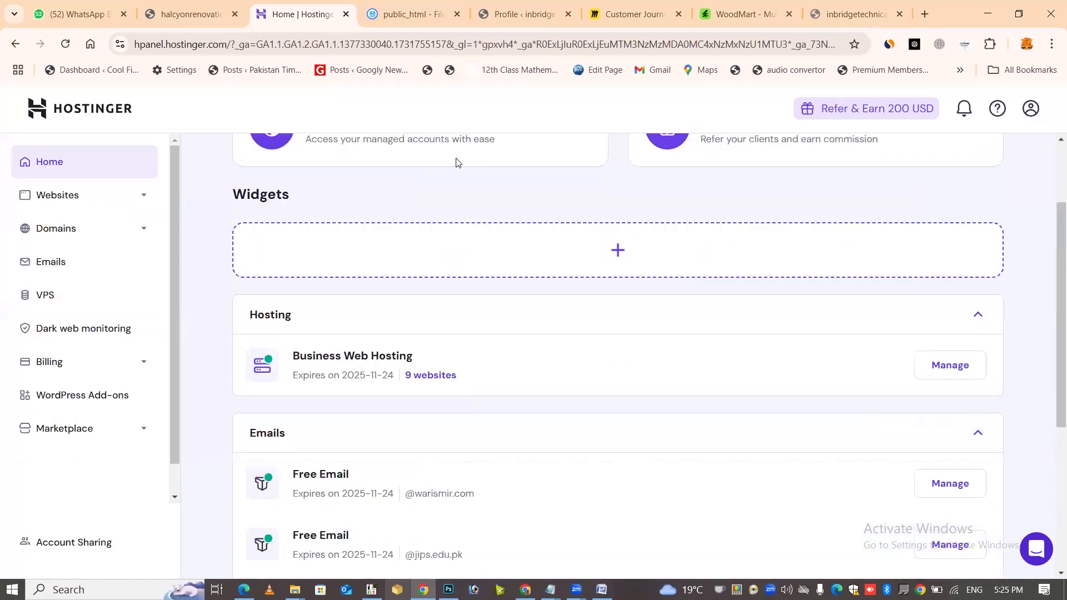
scroll(1052, 401, down, 3)
scroll(987, 141, up, 5)
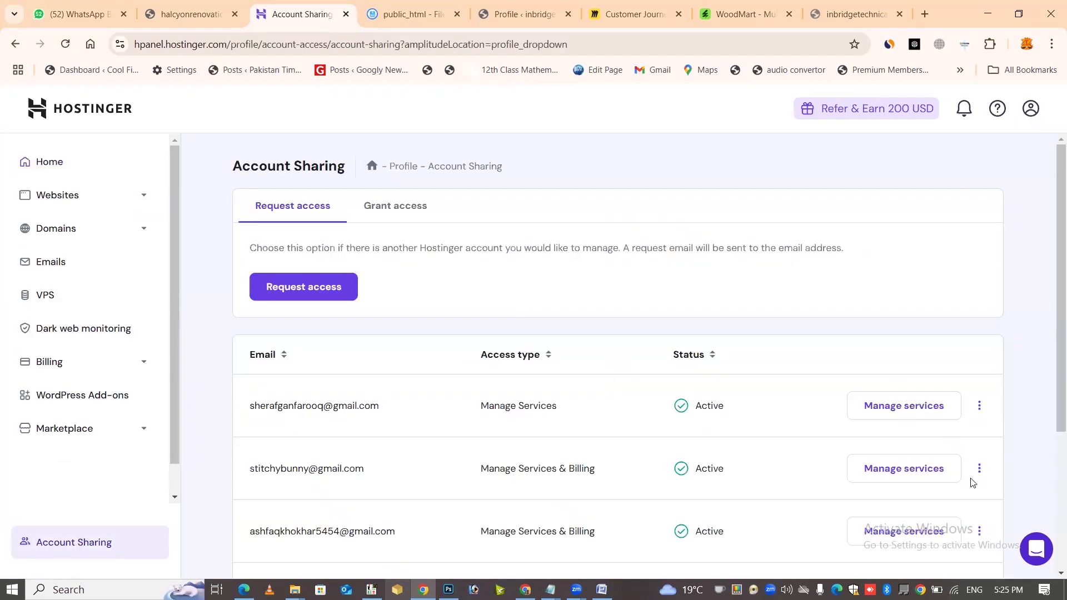
click(909, 416)
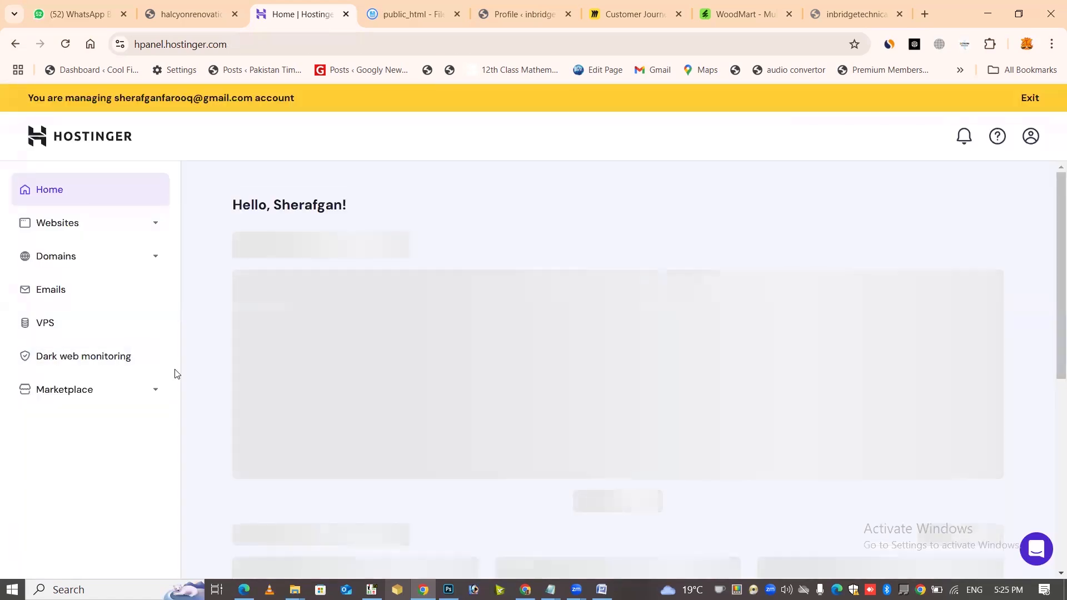
Browse the Marketplace categories and the inbridgetechnical.com domain overview
click(146, 389)
scroll(122, 422, down, 1)
scroll(112, 439, down, 1)
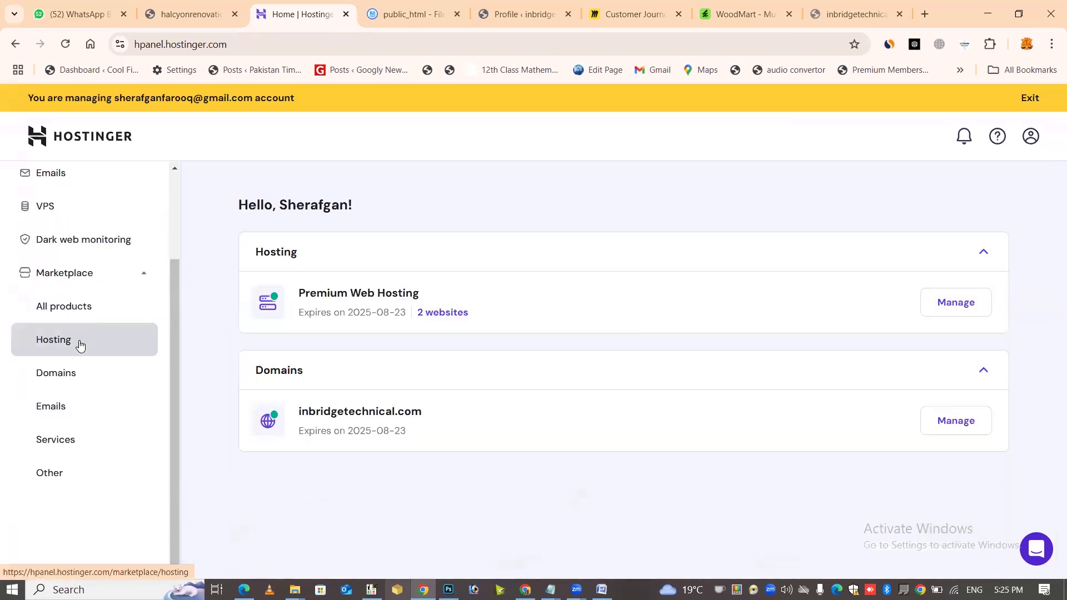
click(977, 425)
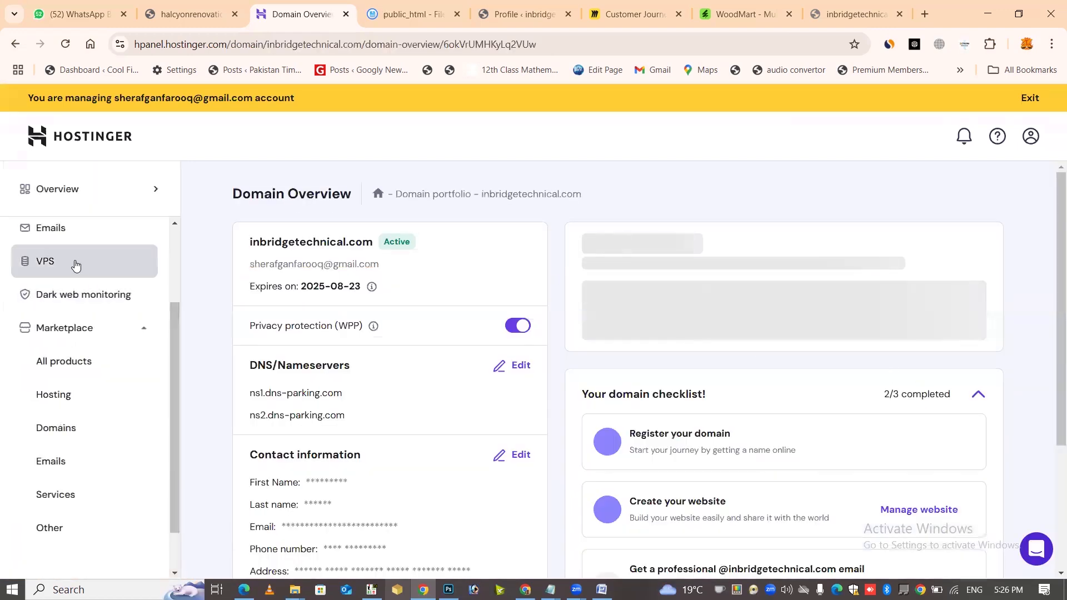
scroll(76, 266, up, 2)
scroll(73, 355, down, 3)
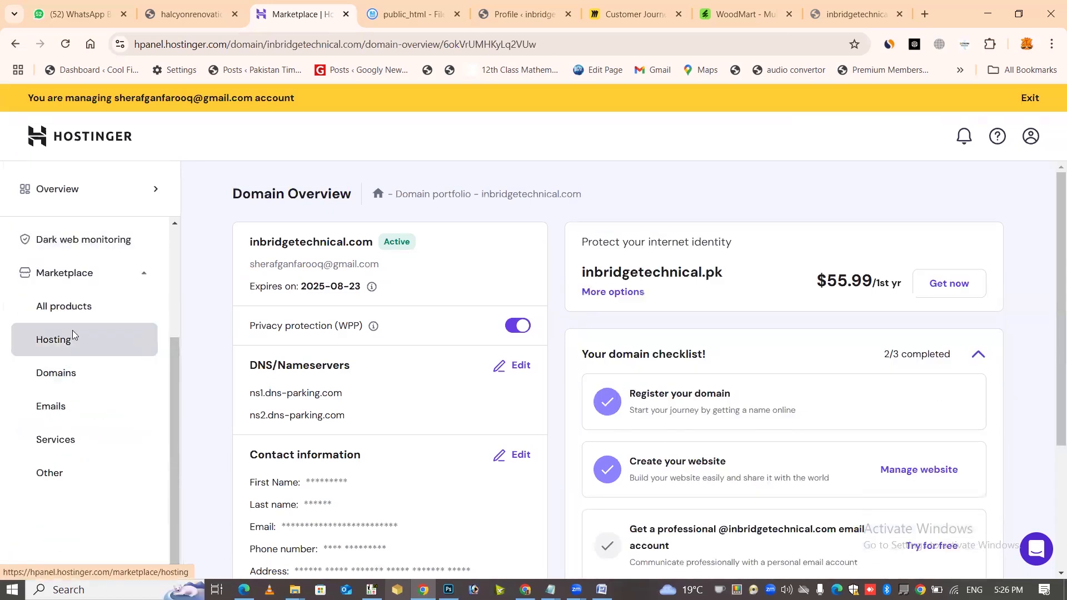
View the hosting plans on offer, then bring up the Websites list
click(72, 336)
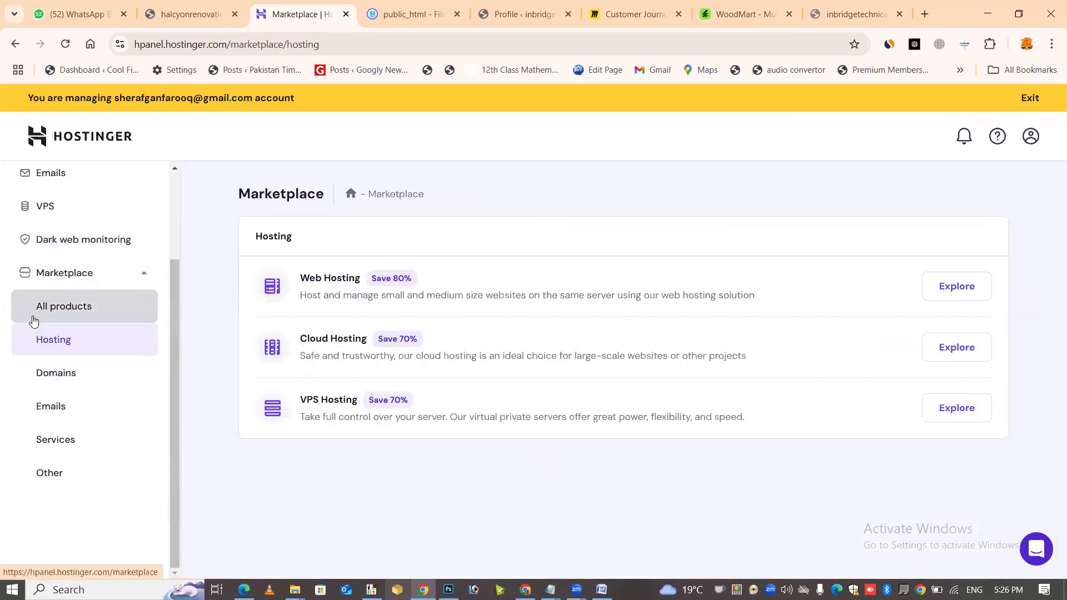
scroll(33, 321, up, 3)
click(83, 227)
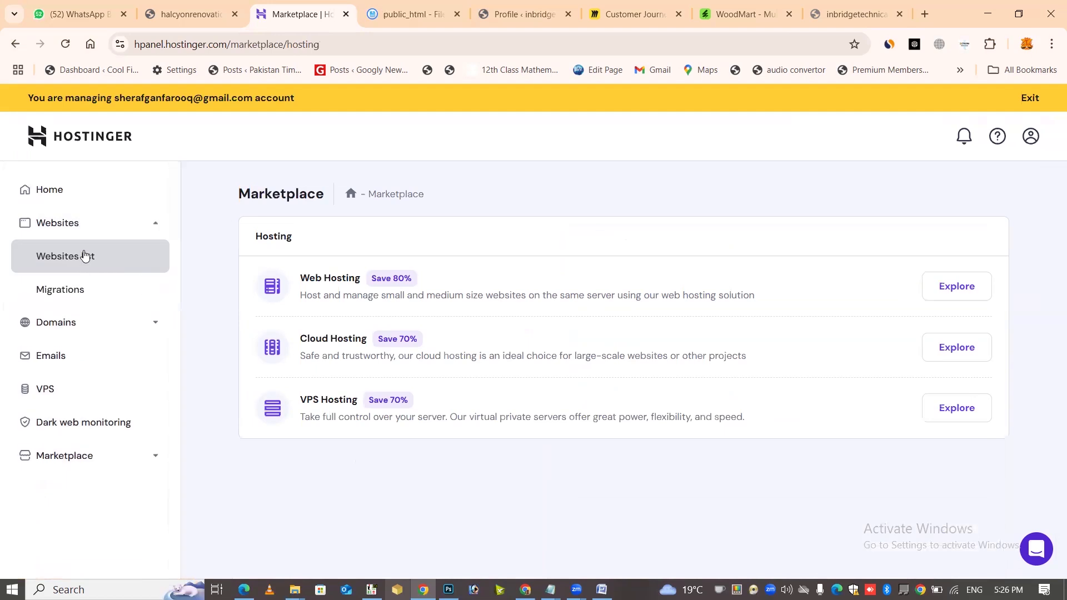
click(85, 256)
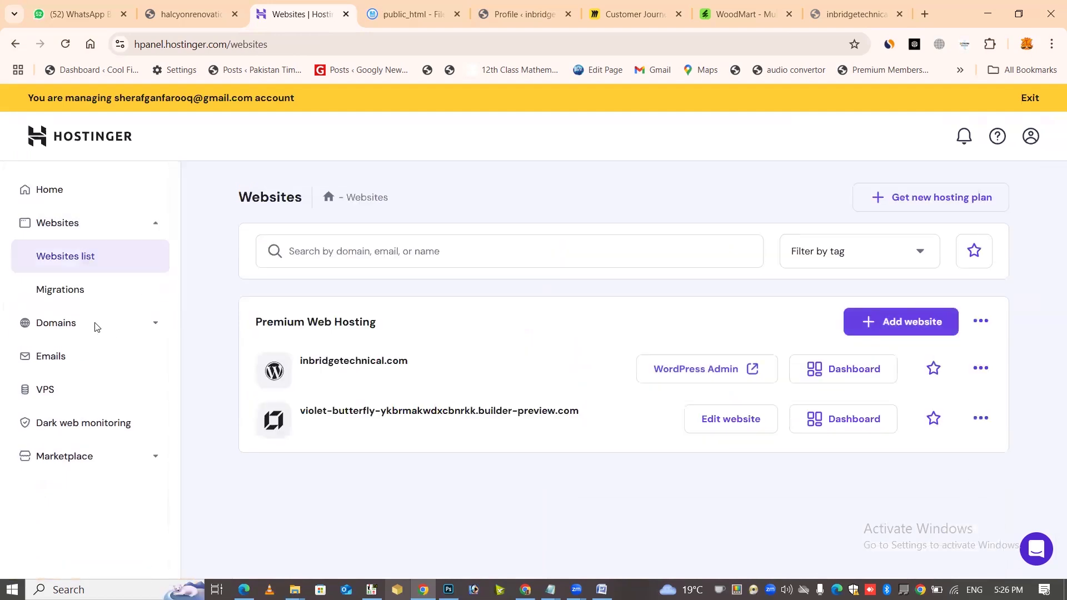
Open the inbridgetechnical.com dashboard and scroll its Overview, noting the critical error and WordPress setup steps
click(824, 373)
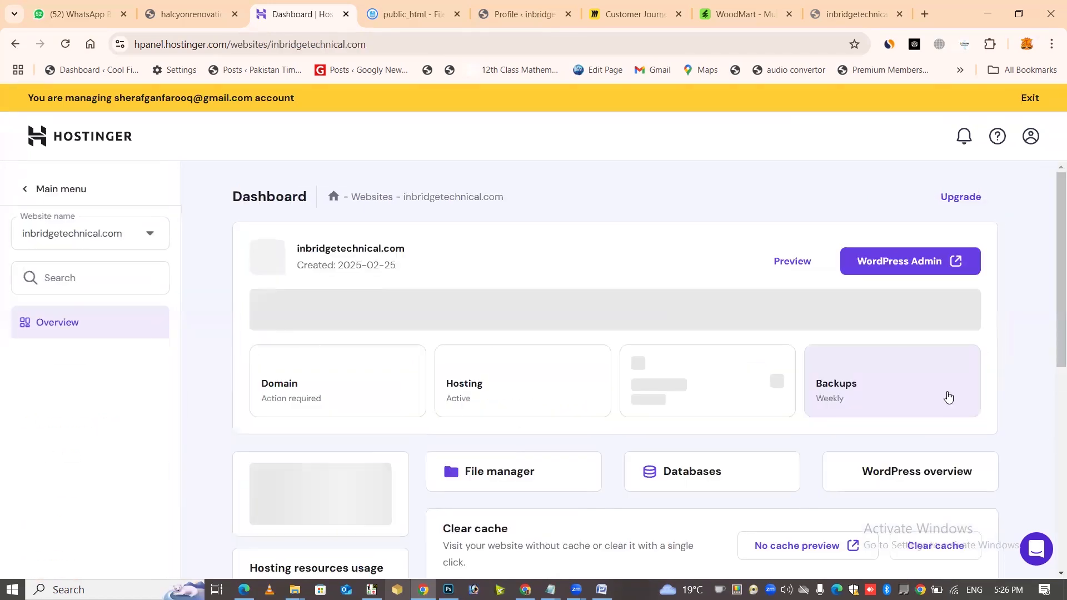
scroll(998, 389, down, 6)
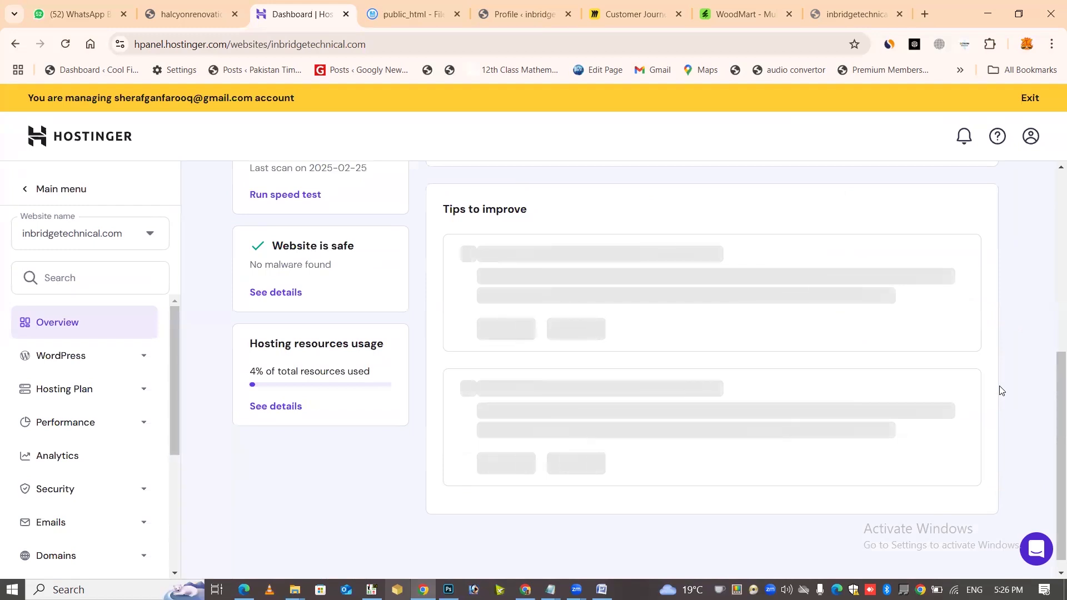
scroll(1000, 391, down, 6)
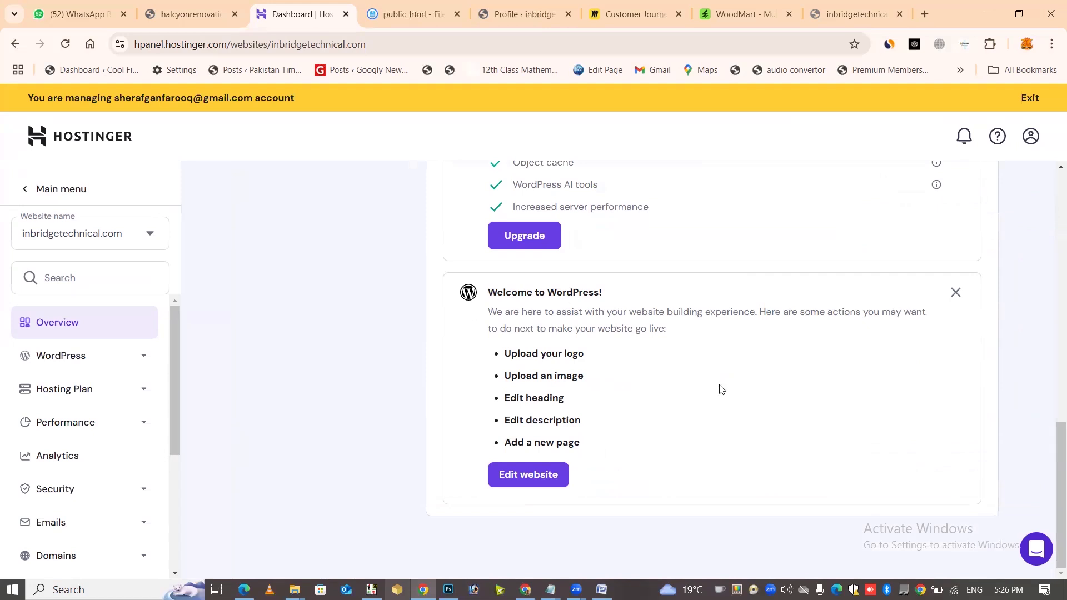
scroll(722, 392, up, 5)
scroll(789, 444, up, 3)
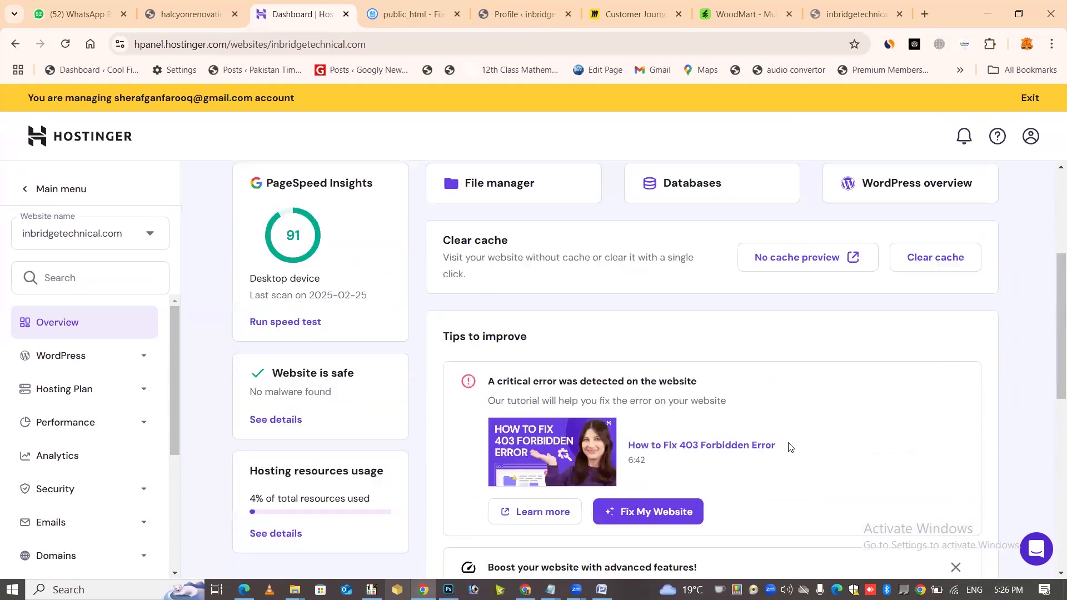
scroll(788, 445, down, 8)
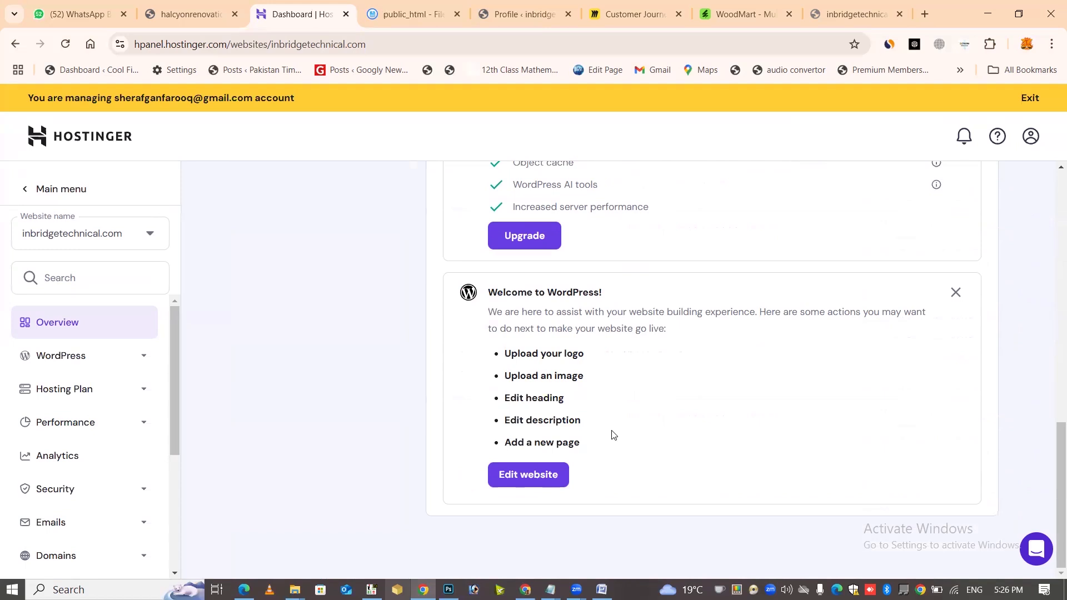
Load Google in a new tab and run a suggested 'wordpress' search
click(924, 14)
text(goo)
key(Return)
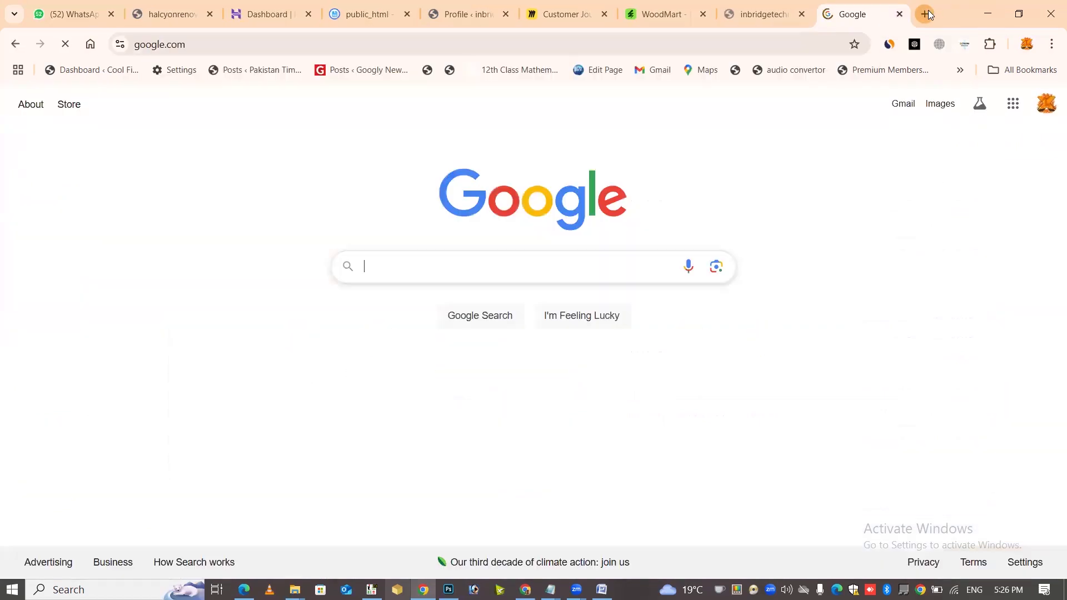
text(wordpre)
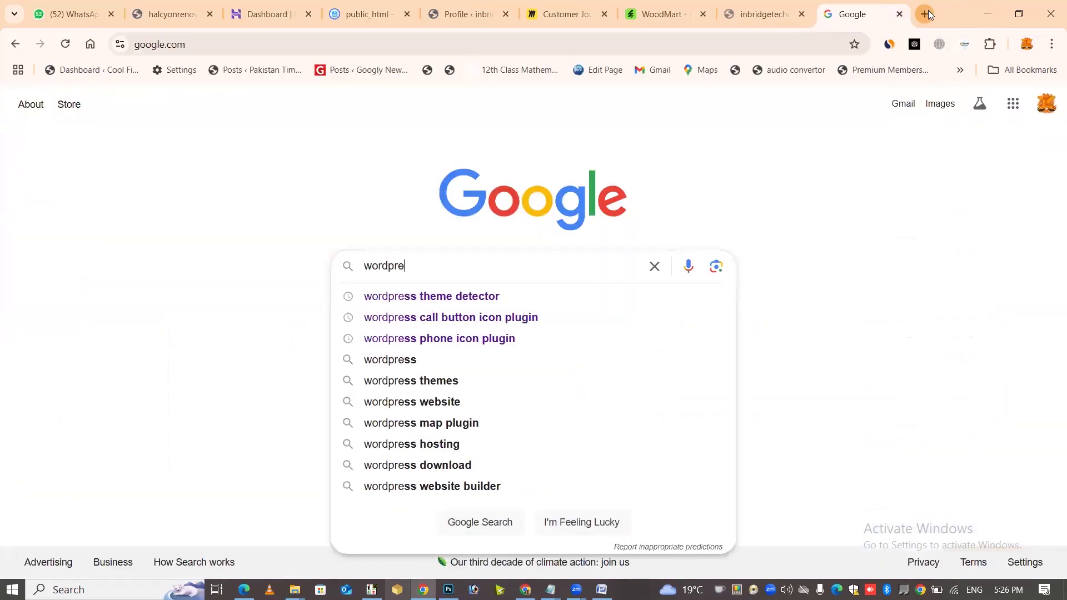
key(Down)
key(Return)
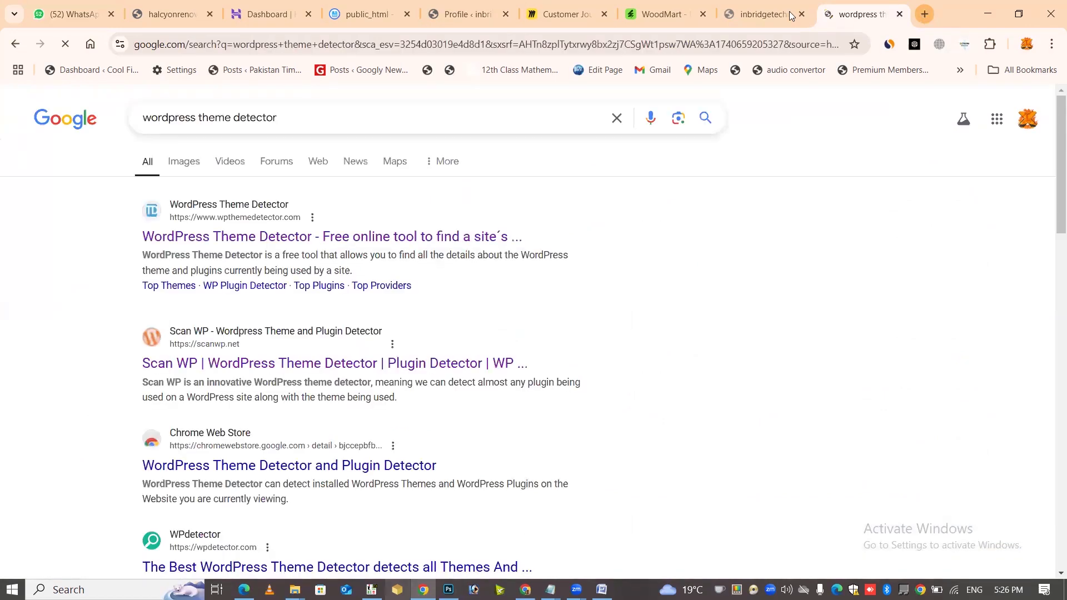
Change the search to 'wordpress download' and open the Download – WordPress.org result
drag(198, 117, 973, 255)
text(do)
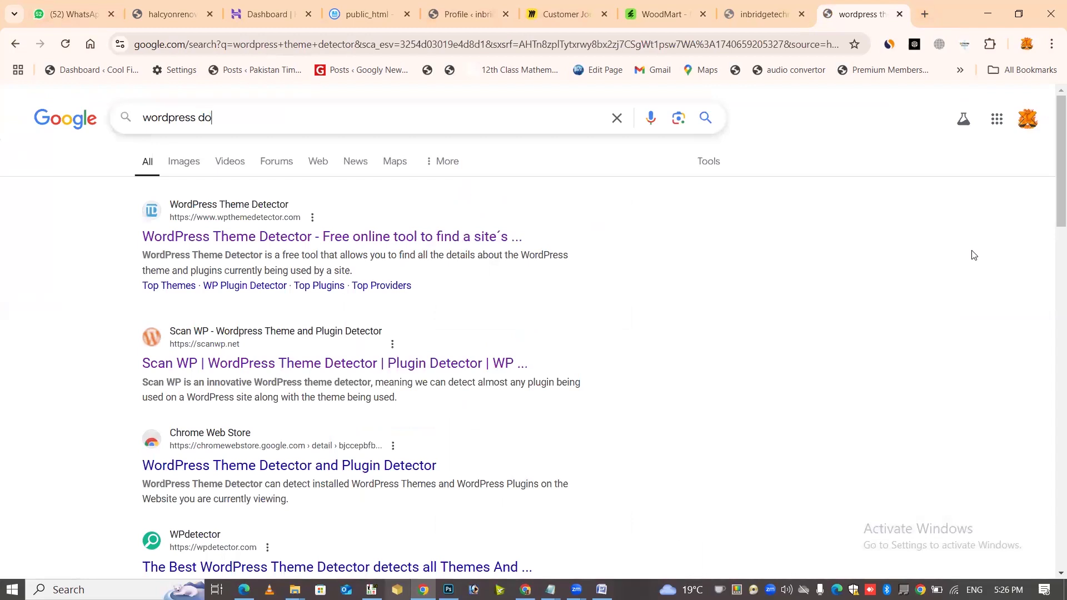
text(wnload)
key(Return)
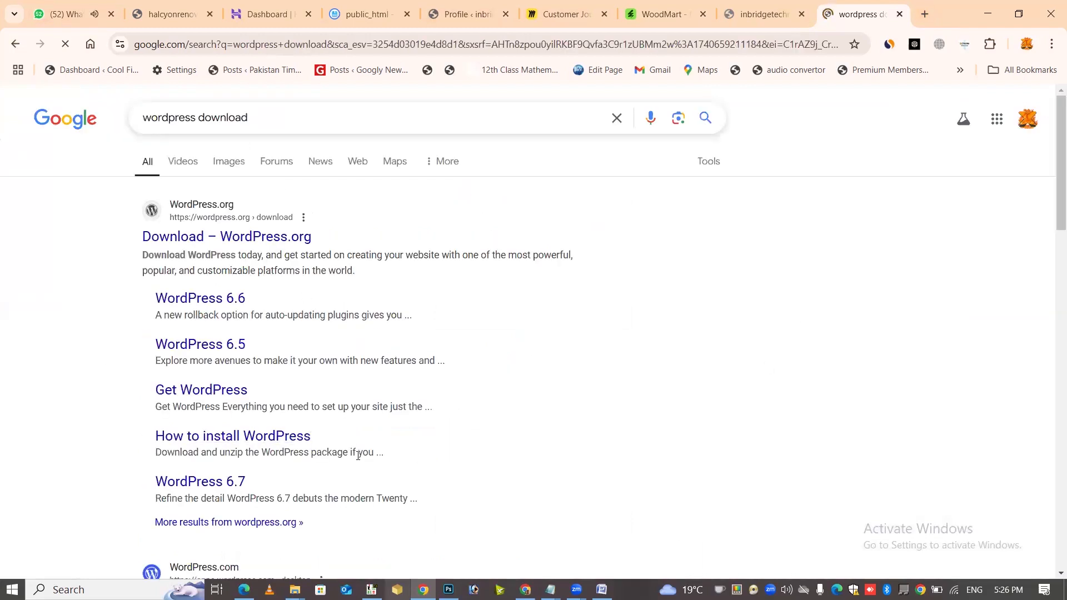
click(280, 237)
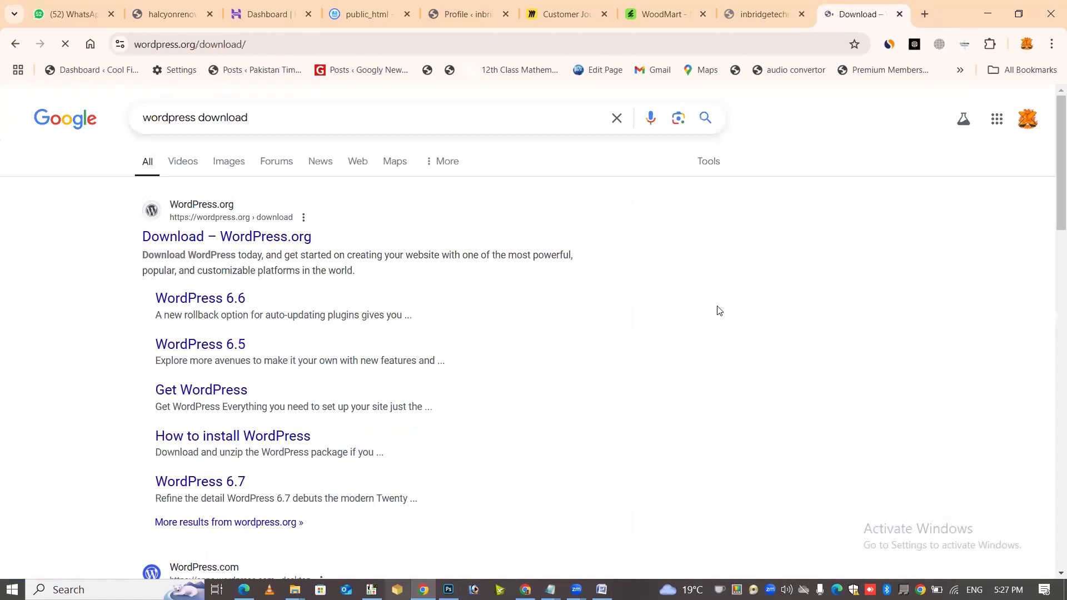
Scroll the WordPress download page and highlight the PHP 7.4 requirement
scroll(317, 280, down, 5)
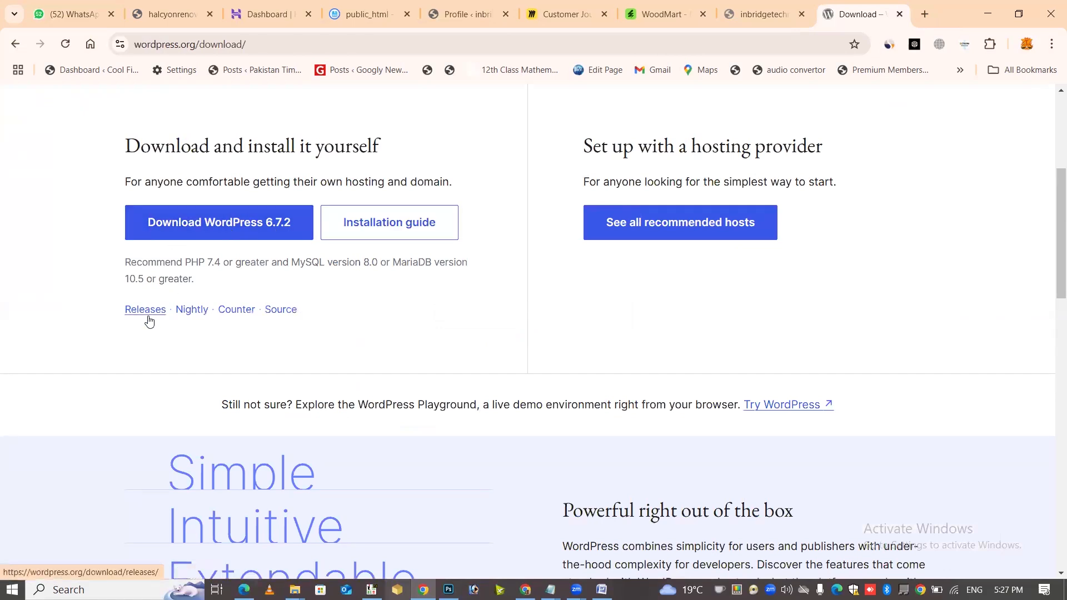
scroll(454, 284, down, 8)
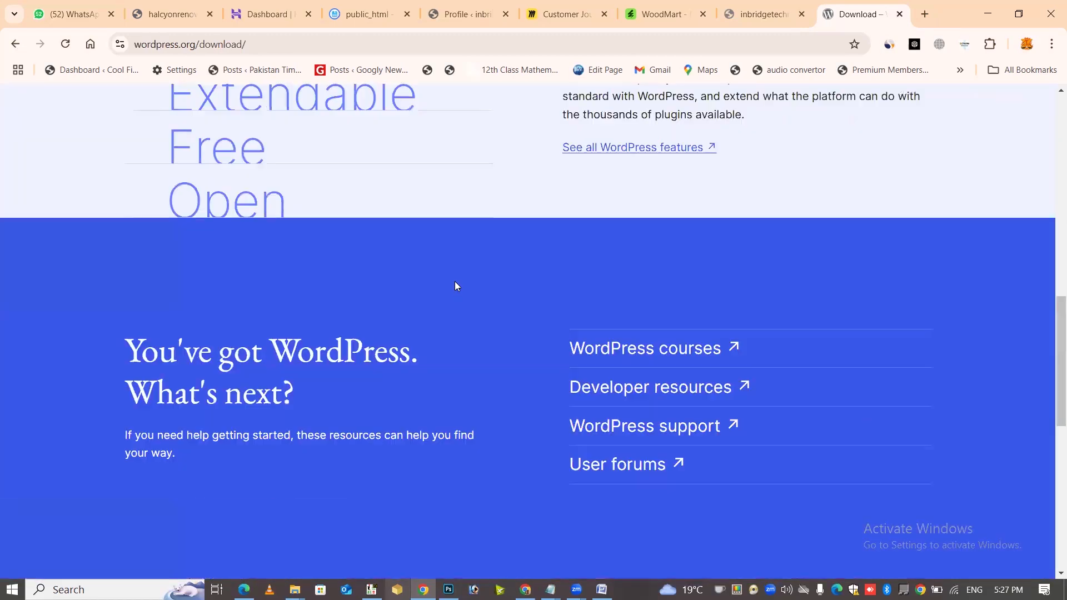
scroll(451, 385, down, 6)
scroll(453, 362, up, 20)
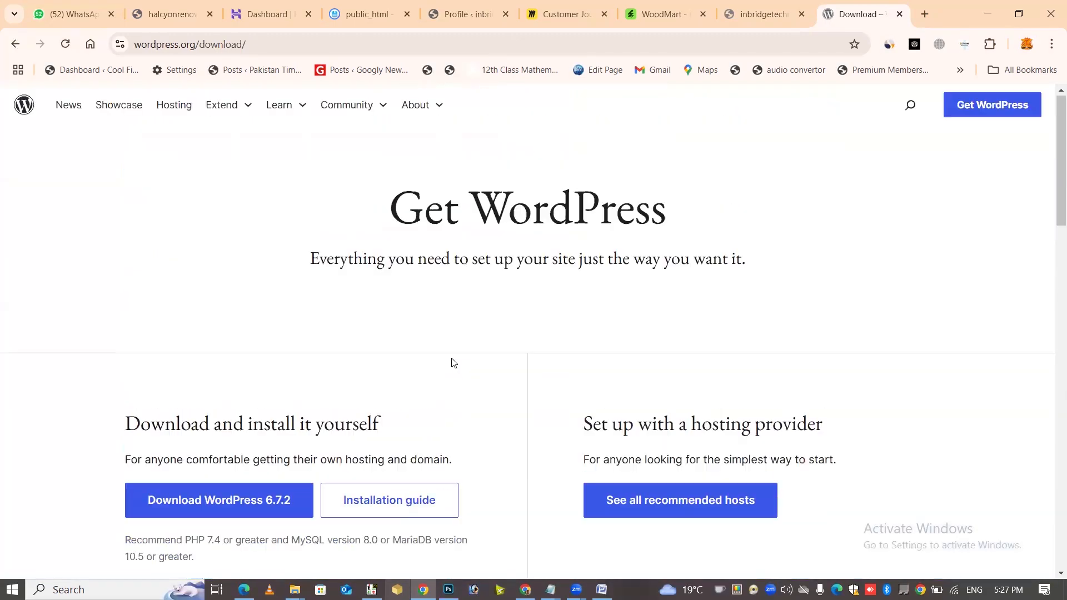
scroll(305, 332, down, 3)
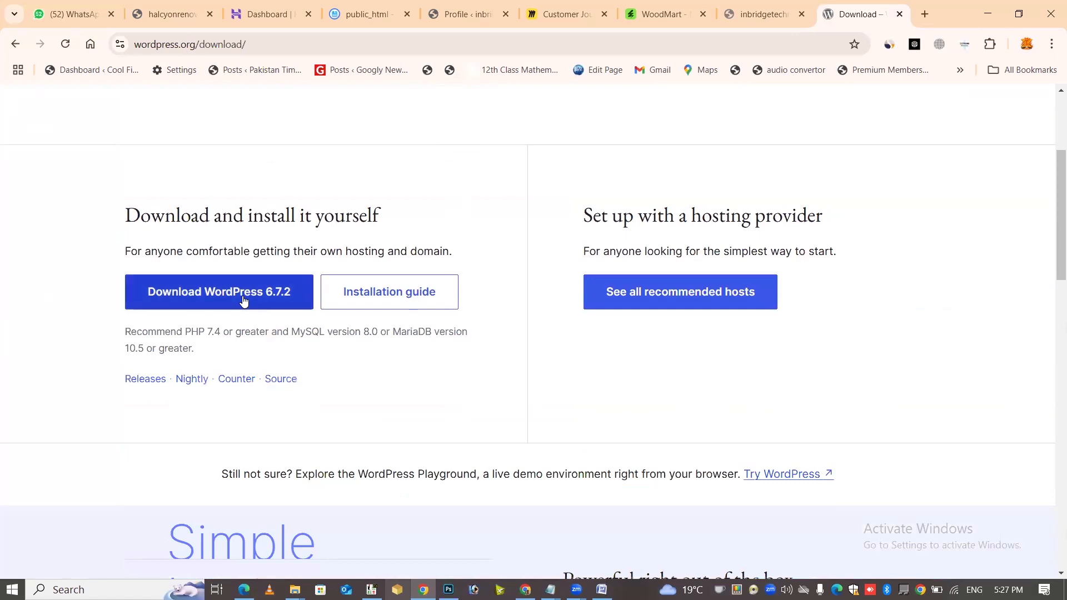
double_click(214, 334)
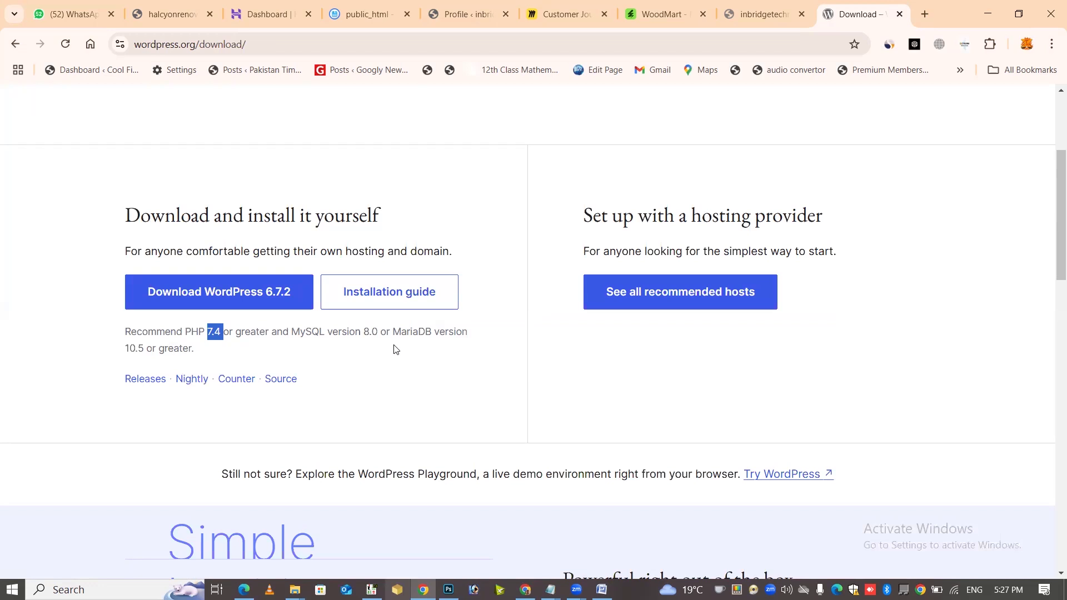
Compare the requirements against the Hostinger dashboard, then go to the public_html file manager
click(267, 4)
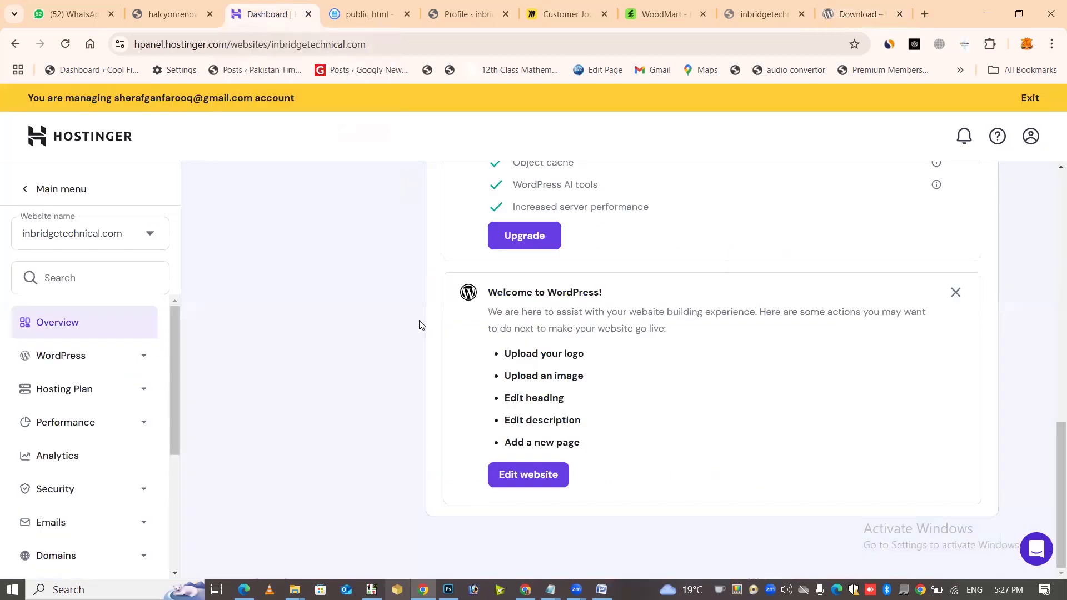
click(856, 5)
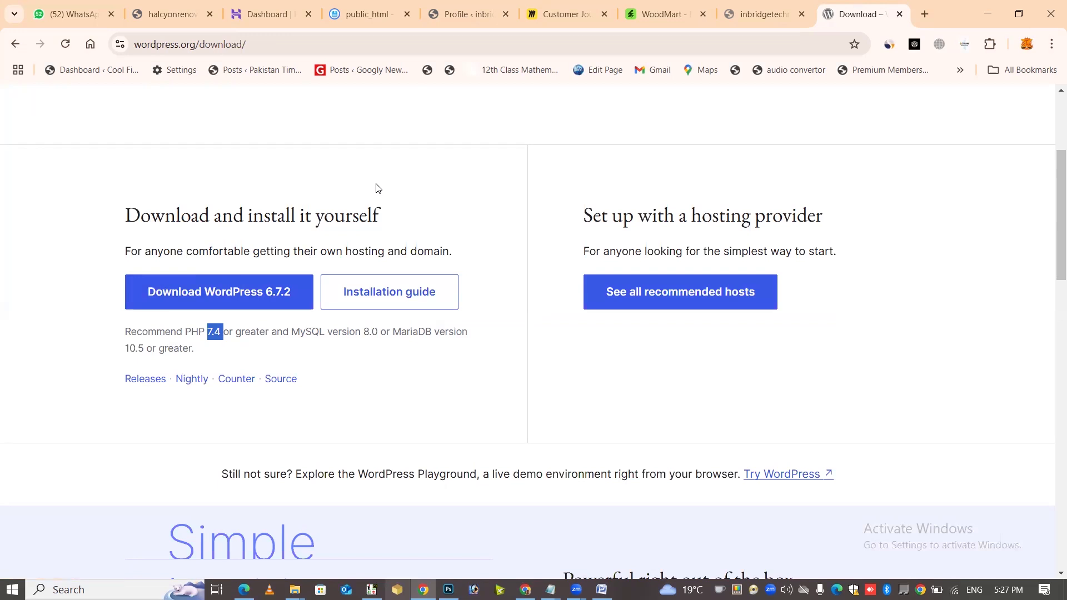
click(269, 14)
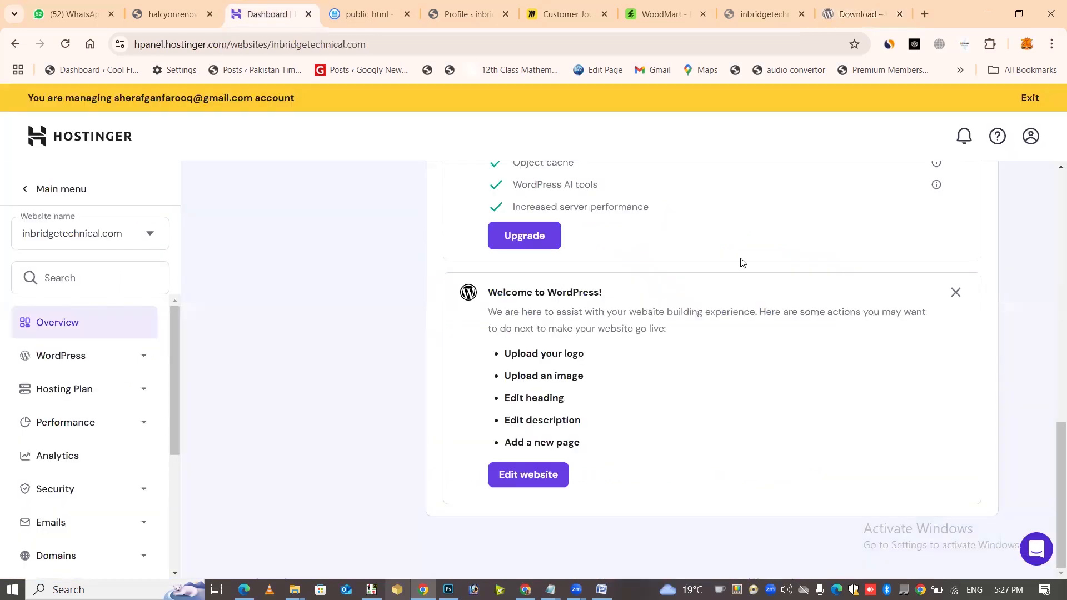
click(856, 14)
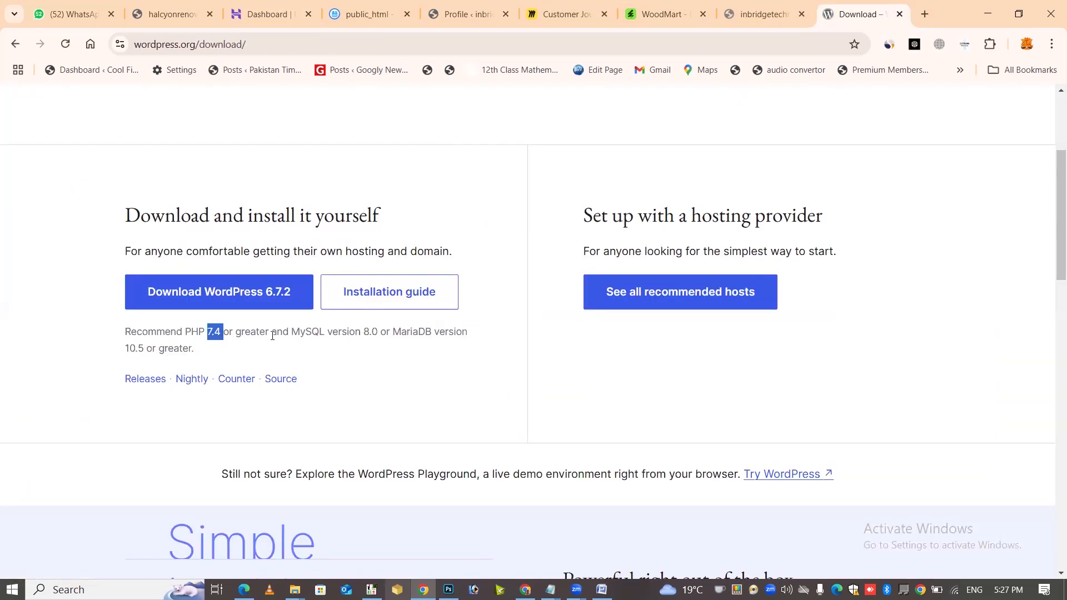
click(235, 332)
click(367, 12)
Start a single-file upload to public_html, cancel it, and refresh the file list
click(956, 106)
click(442, 343)
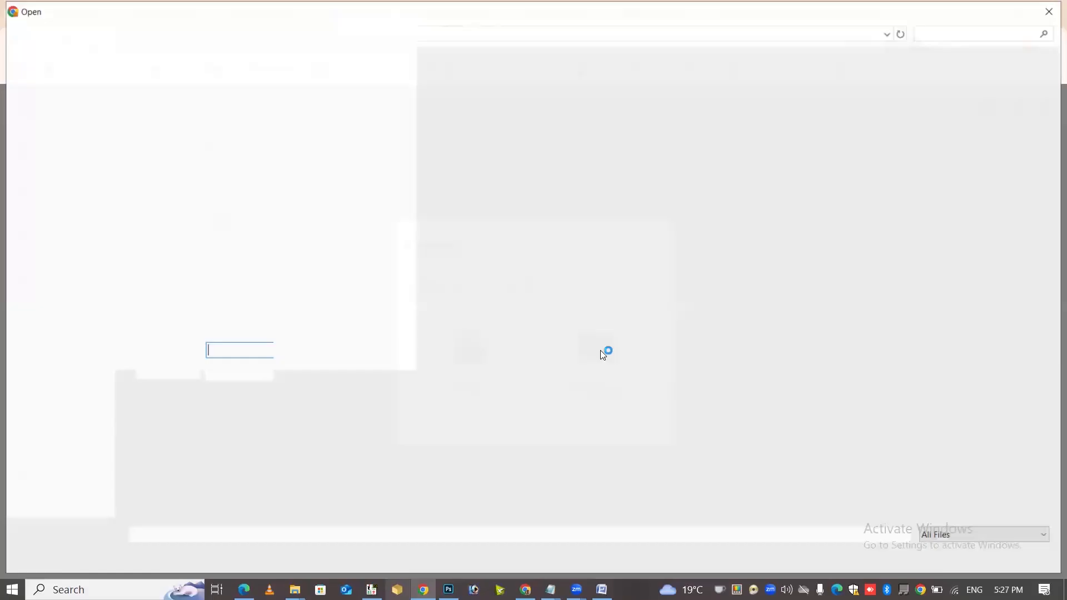
scroll(786, 411, down, 15)
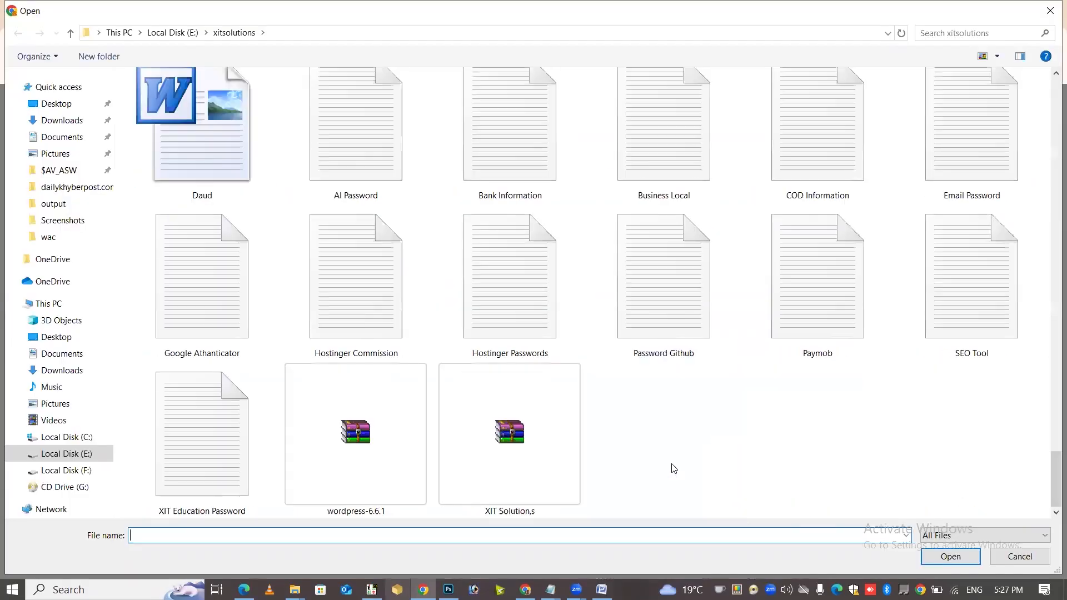
click(1045, 555)
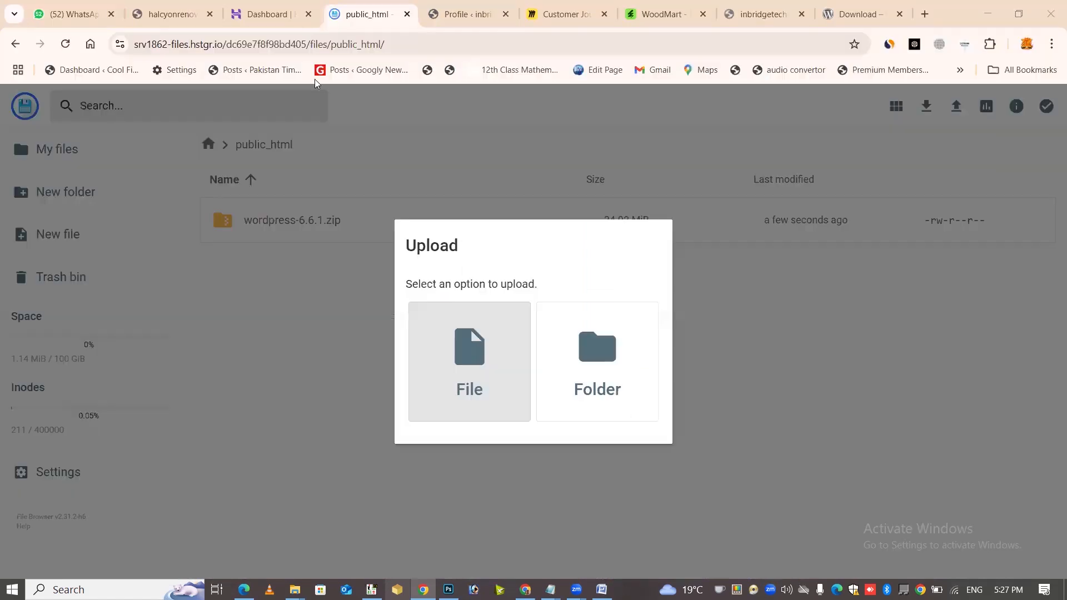
click(217, 206)
click(65, 43)
Extract wordpress-6.6.1.zip into folder 00000, open its wordpress folder, and select all files
right_click(362, 220)
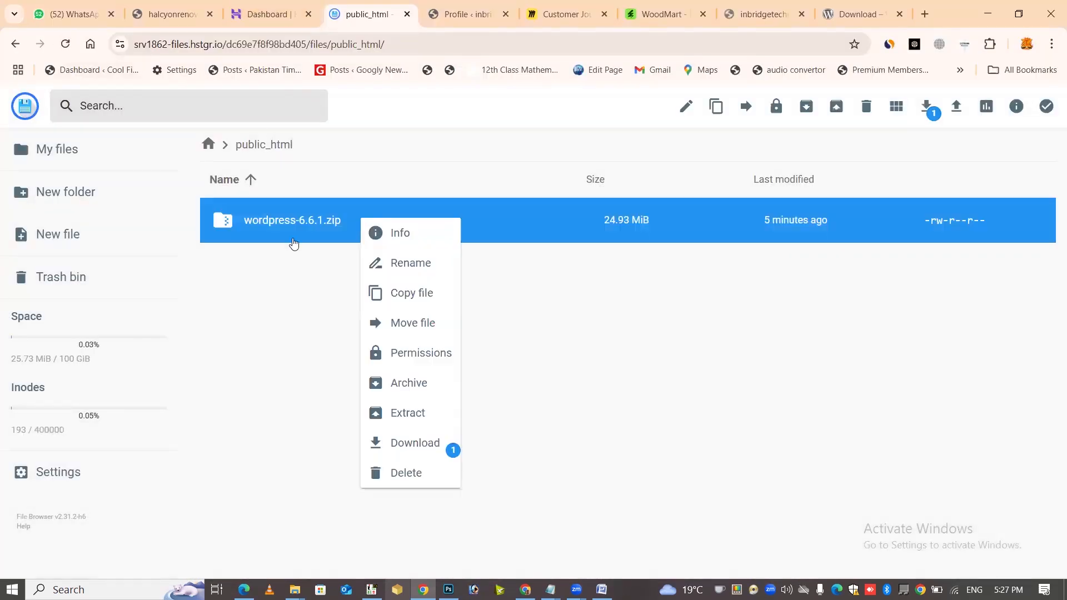
click(420, 413)
text(00000)
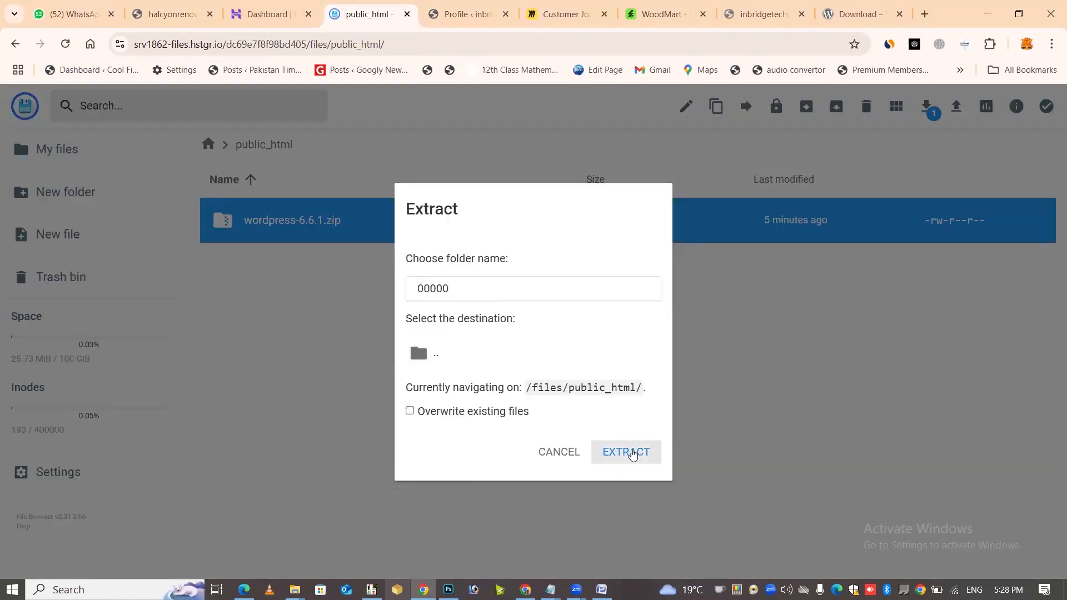
click(632, 454)
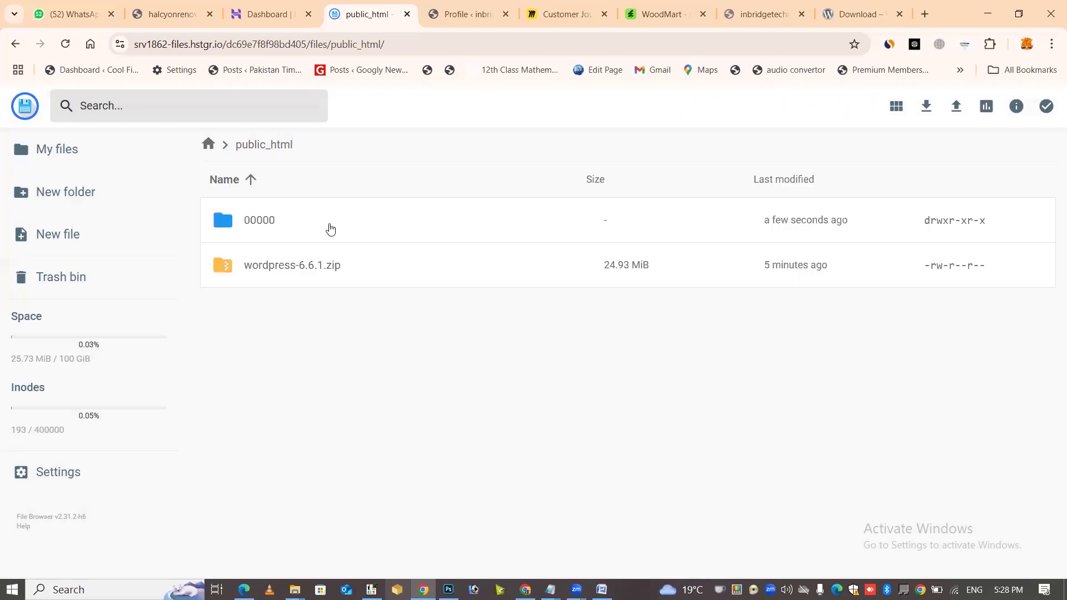
double_click(331, 229)
double_click(328, 230)
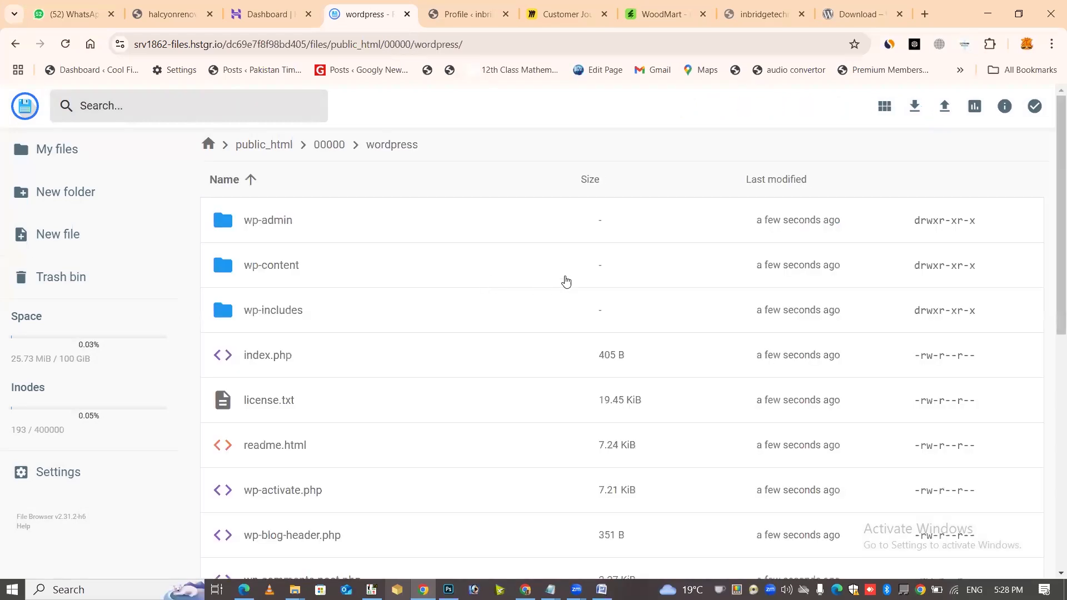
key(ctrl+a)
Move the selected WordPress files up into public_html
click(806, 106)
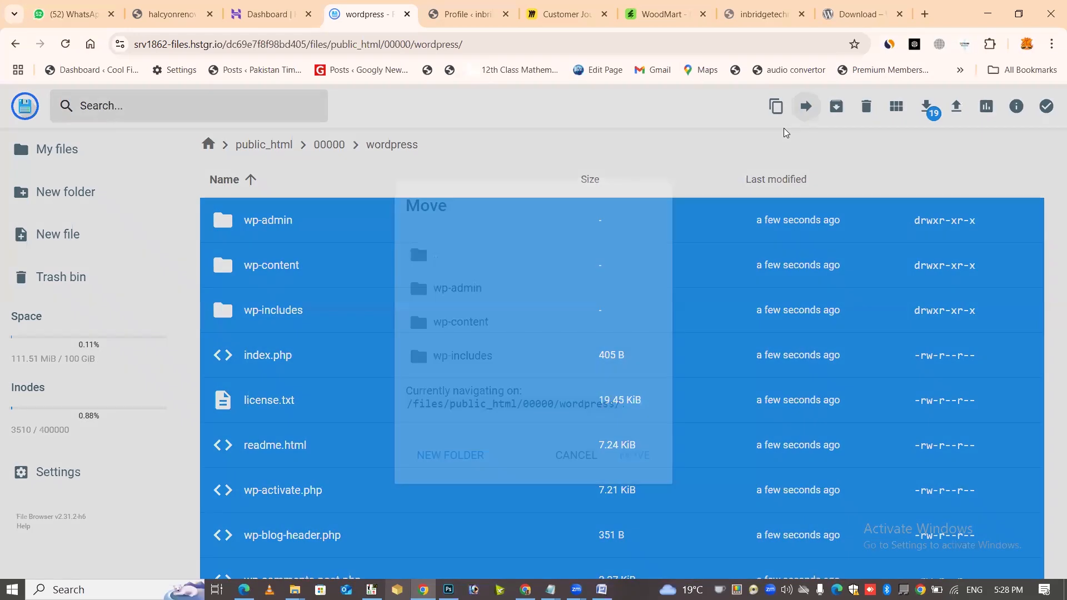
double_click(446, 266)
double_click(431, 292)
double_click(481, 302)
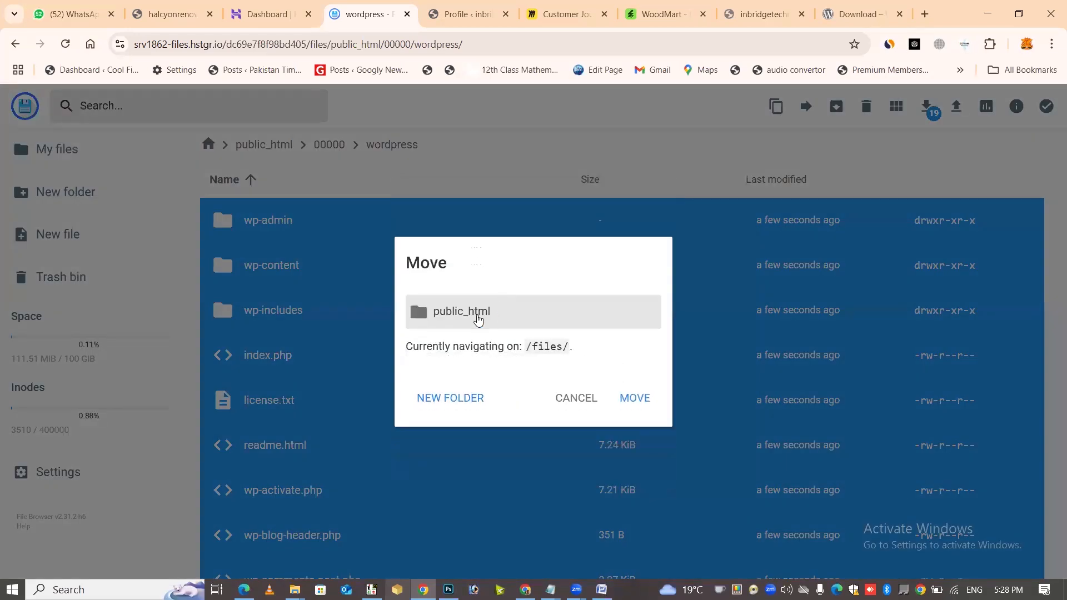
double_click(477, 320)
click(633, 401)
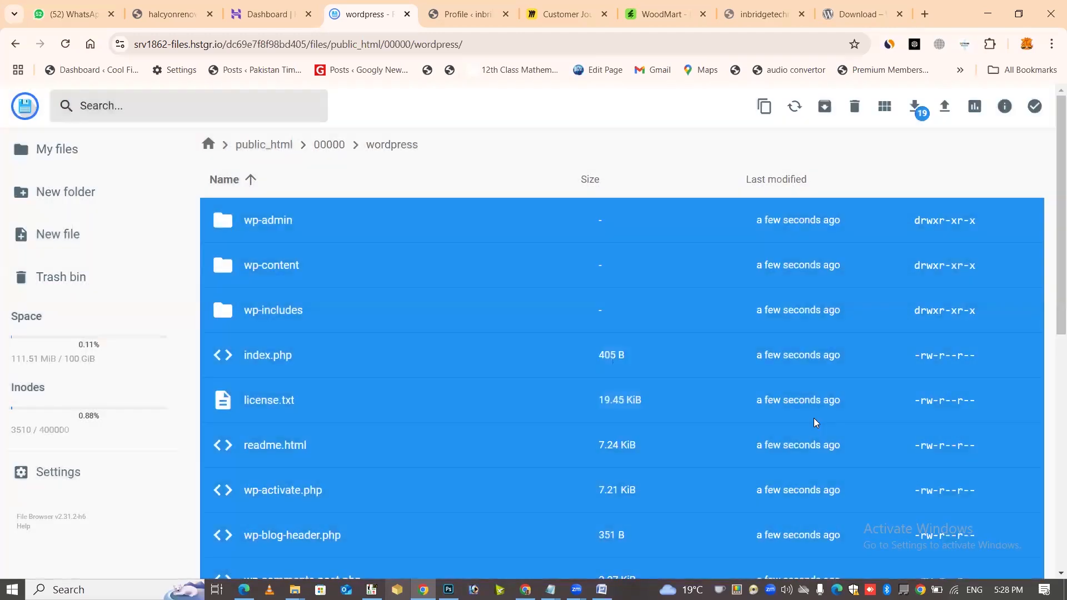
Go to the inbridgetechnical.com tab and select wp-login.php in the address
click(468, 13)
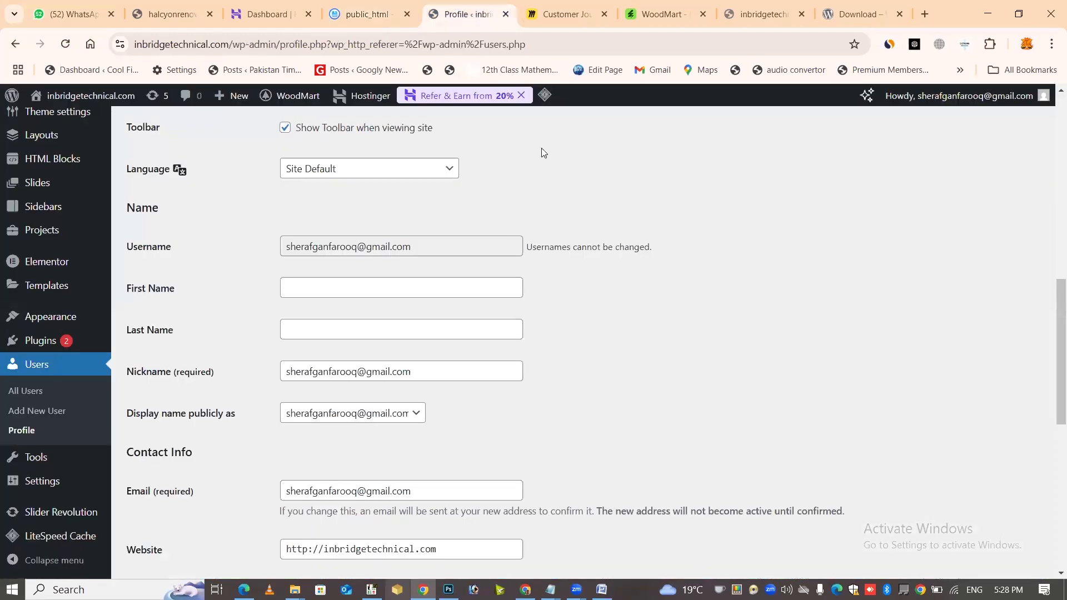
click(863, 14)
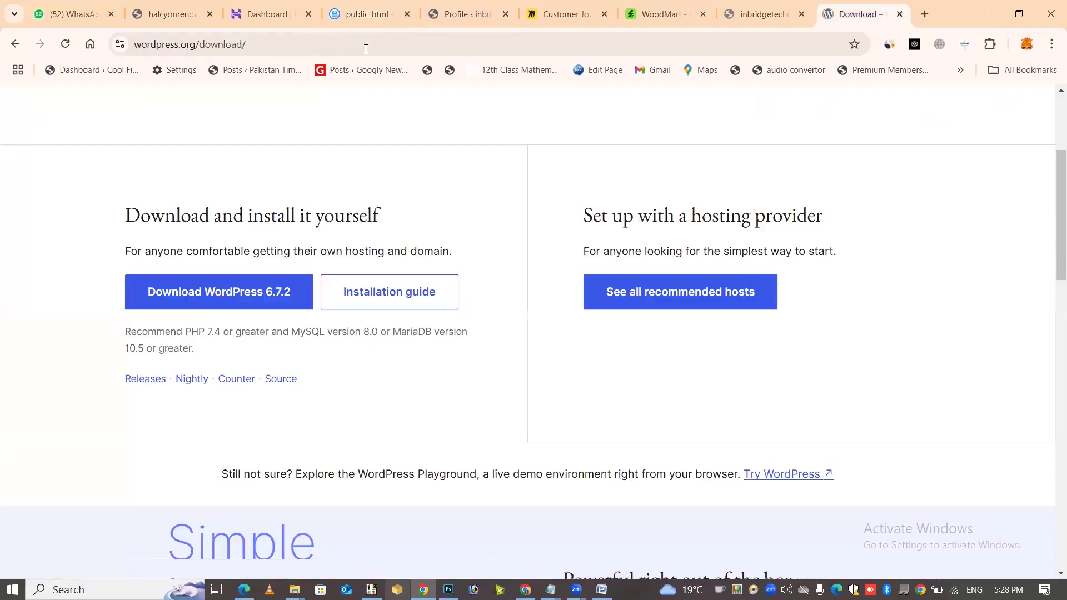
click(777, 4)
drag(228, 44, 952, 226)
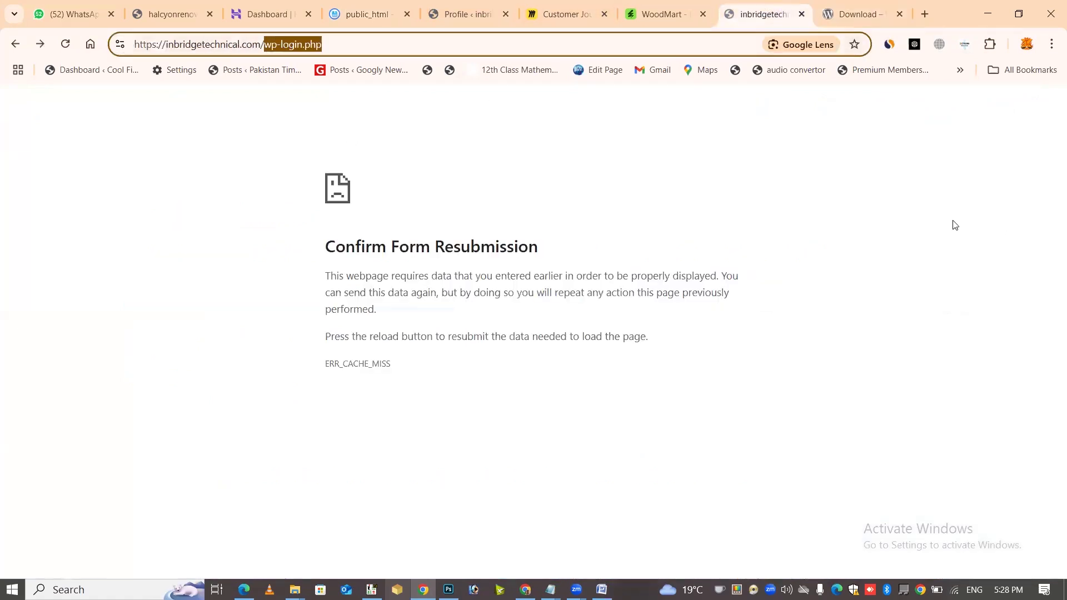
Load inbridgetechnical.com and continue the installer in English (United States) to the database form
key(BackSpace)
key(Return)
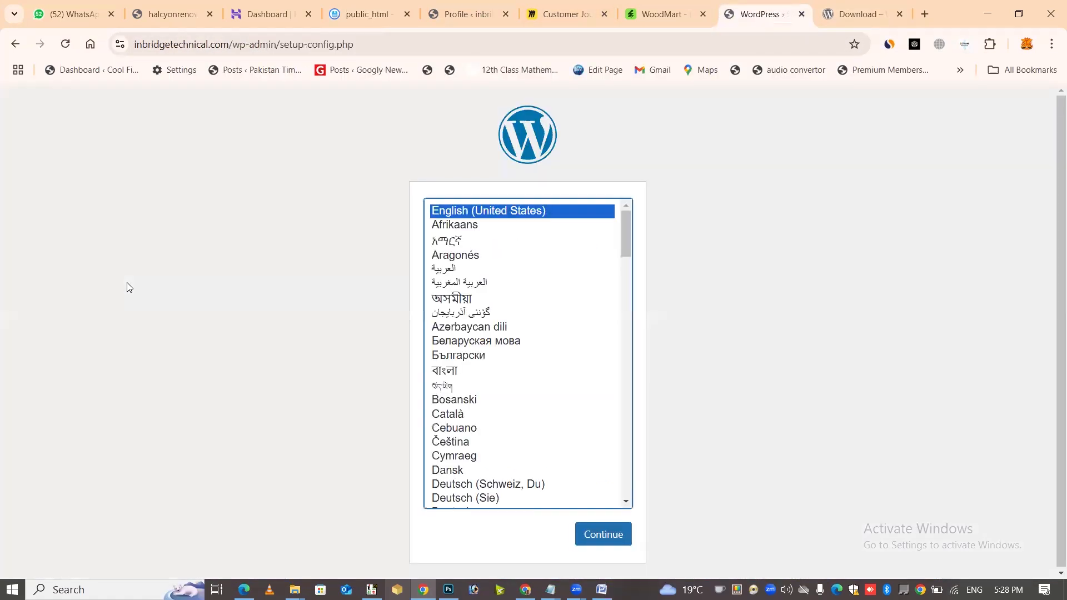
click(673, 344)
click(603, 534)
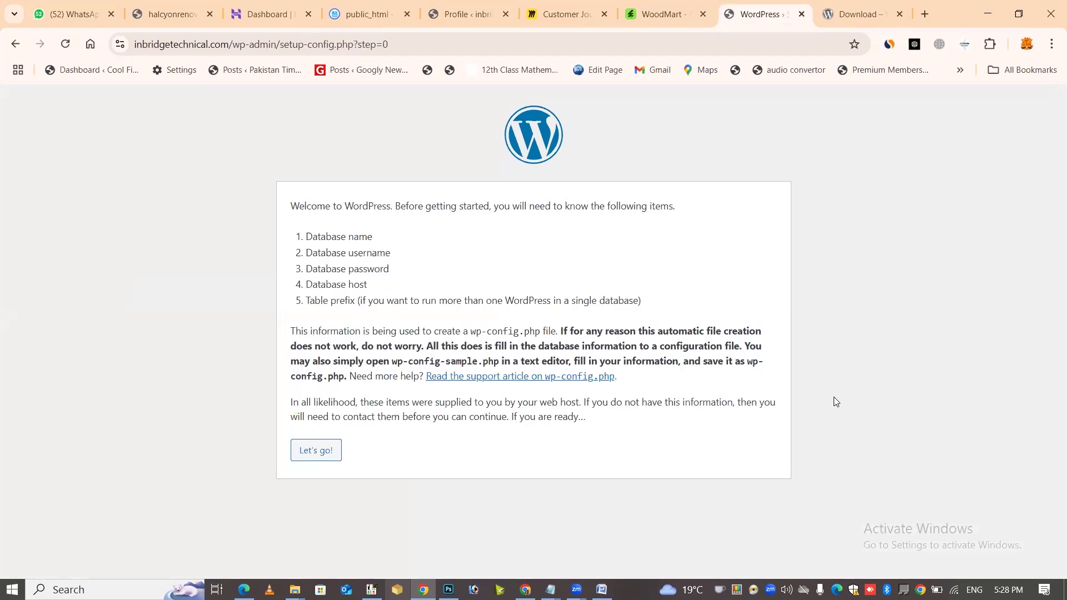
click(300, 453)
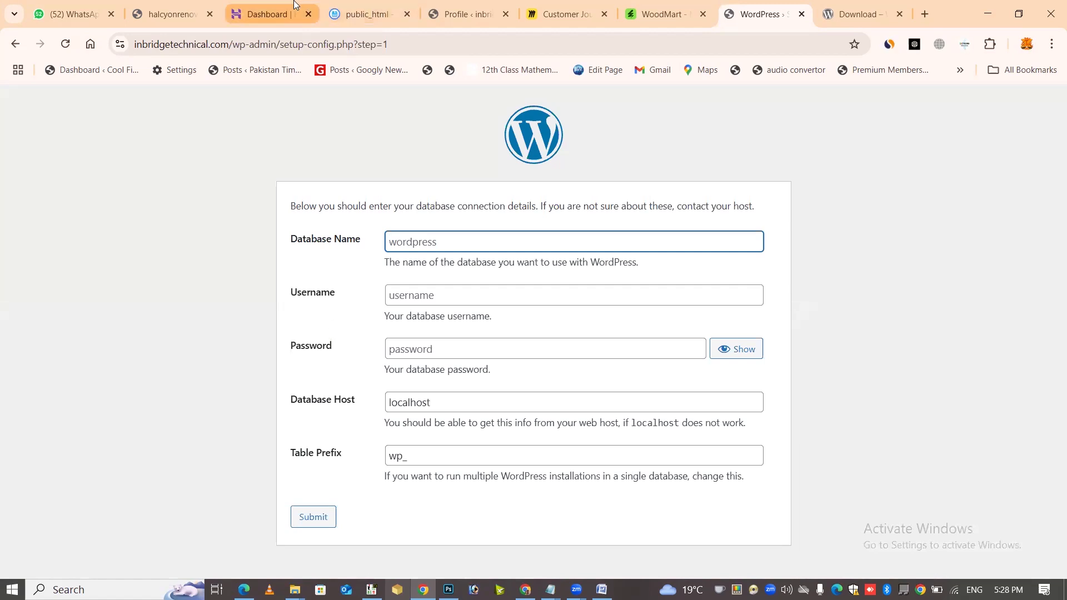
click(272, 14)
scroll(650, 425, up, 10)
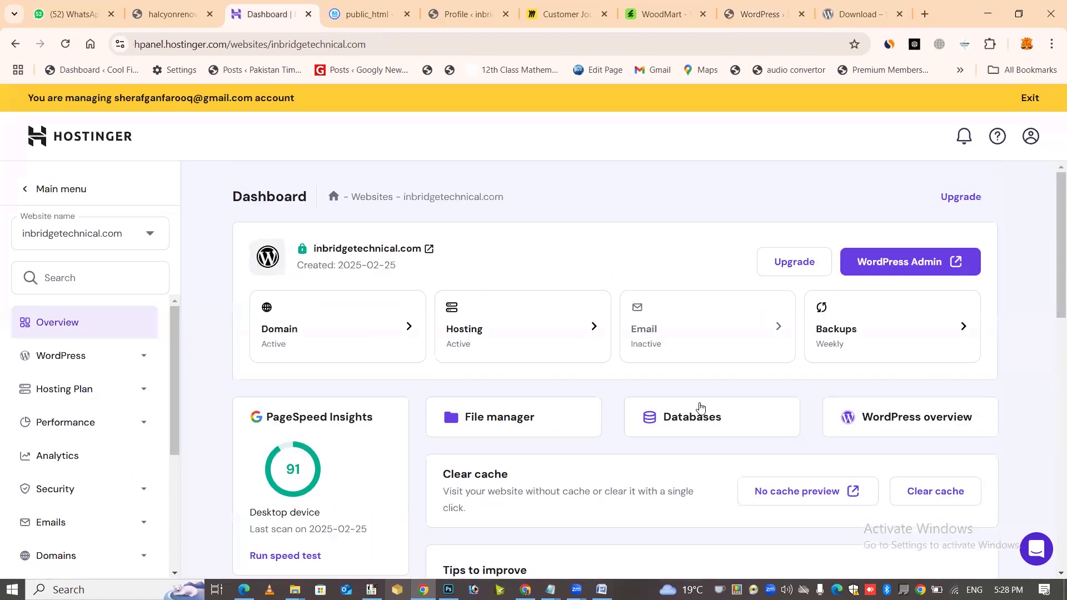
Open MySQL database creation for the site and enter 'in' as the database name
click(691, 416)
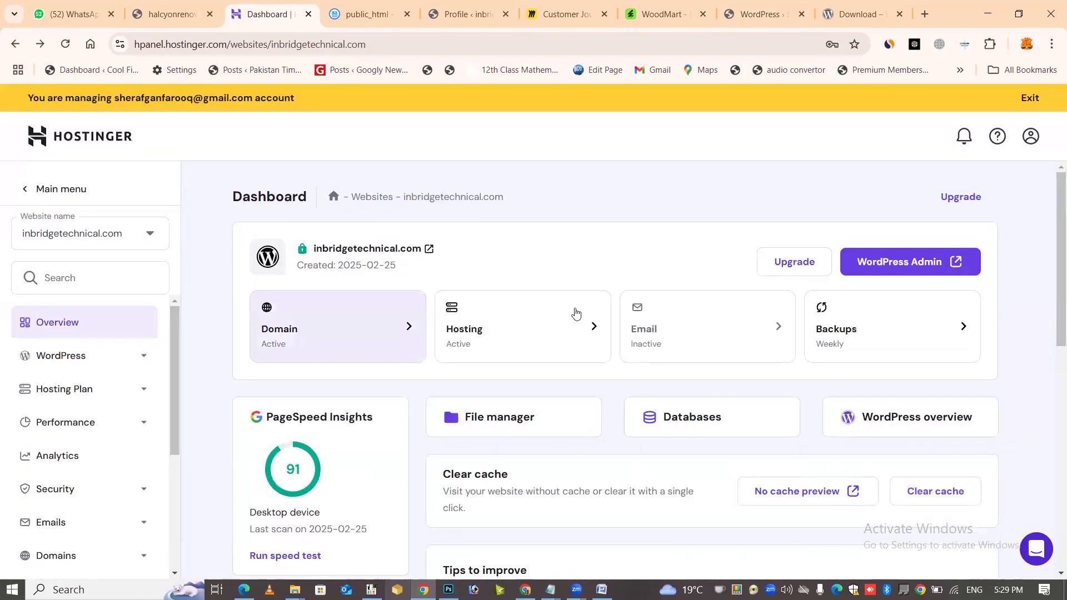
click(705, 418)
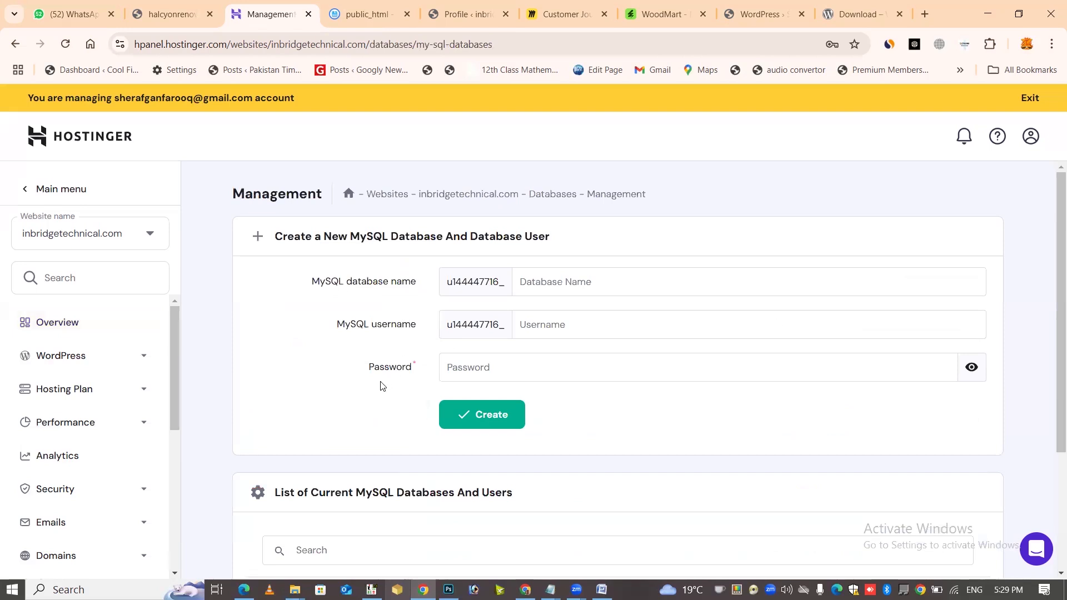
click(590, 281)
text(in)
key(Tab)
Generate a random database password and paste it into Notepad
click(940, 367)
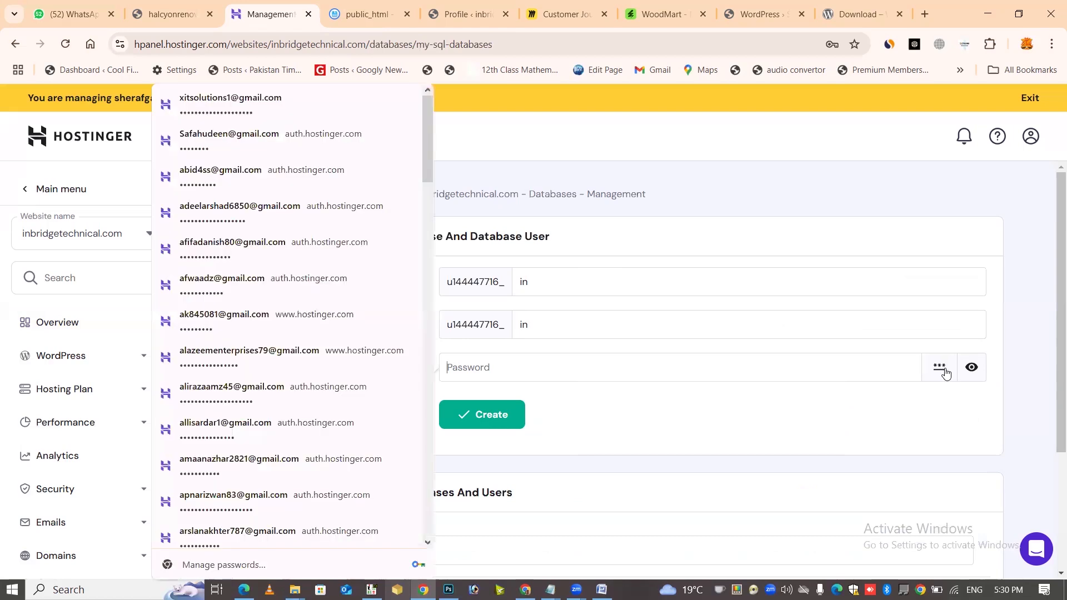
triple_click(751, 371)
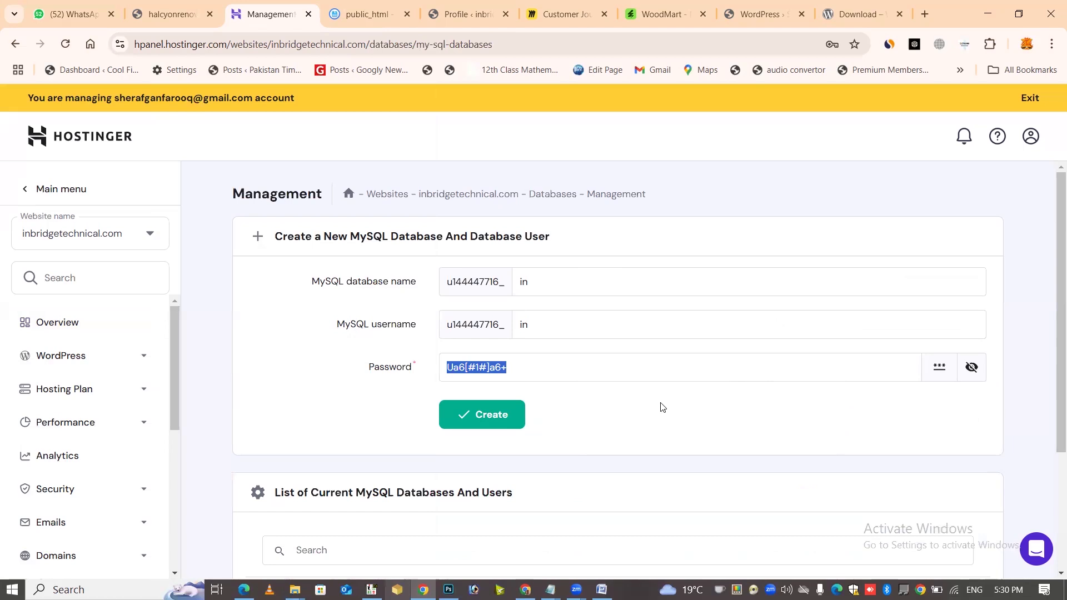
click(677, 424)
key(super+r)
key(Escape)
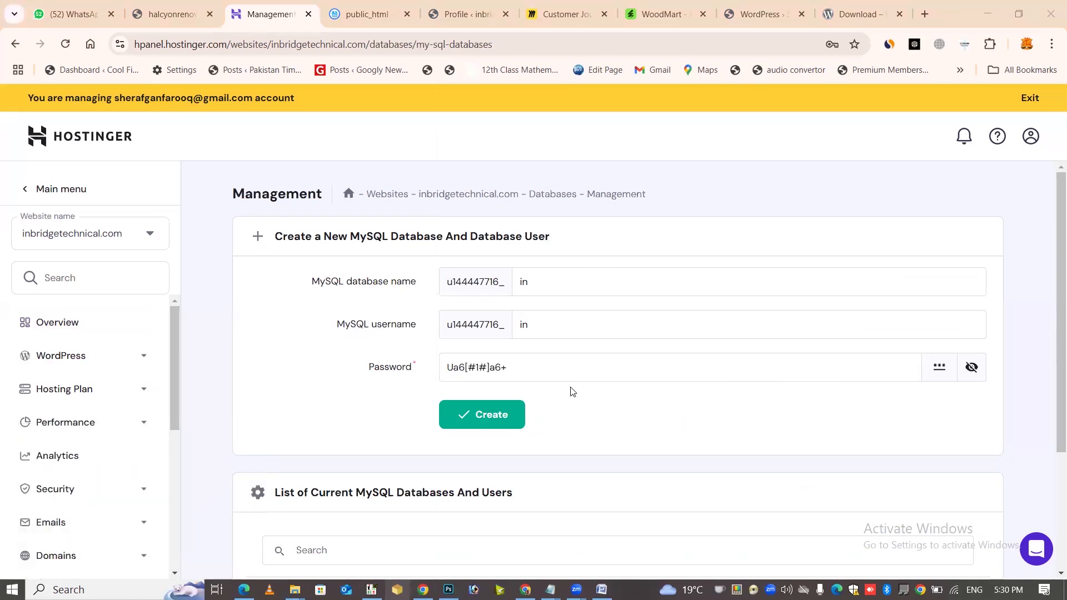
click(939, 367)
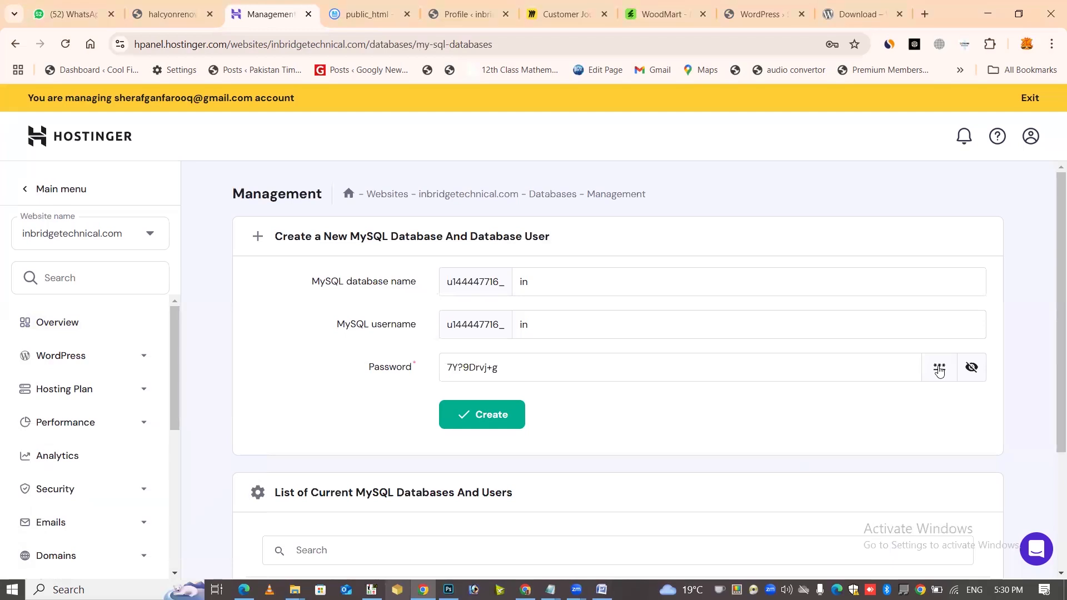
triple_click(746, 380)
key(ctrl+c)
click(470, 303)
key(alt+Tab)
key(ctrl+v)
key(Return)
key(Up)
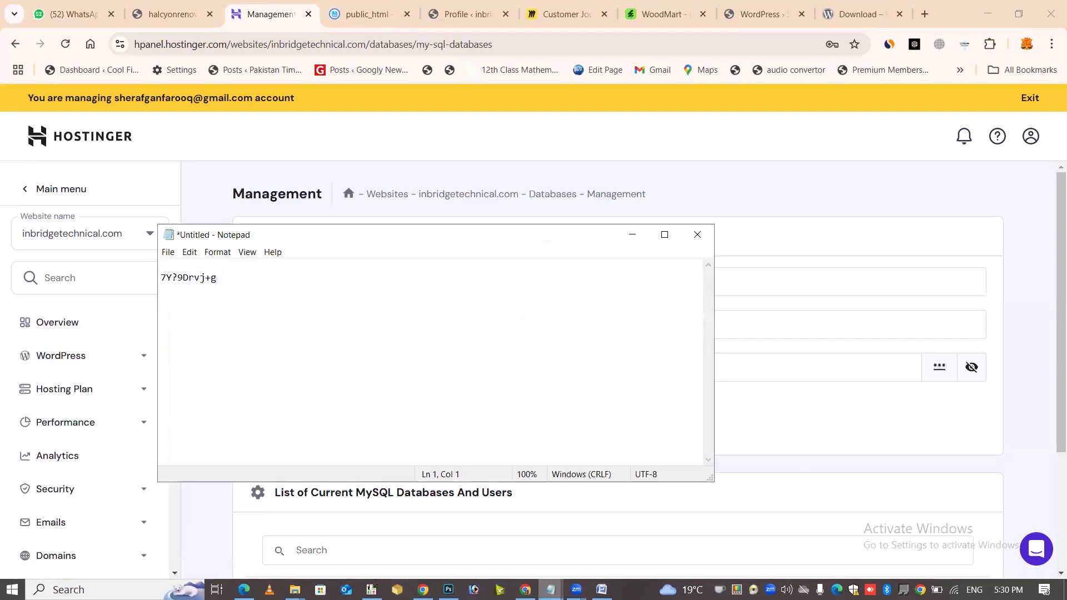
click(775, 250)
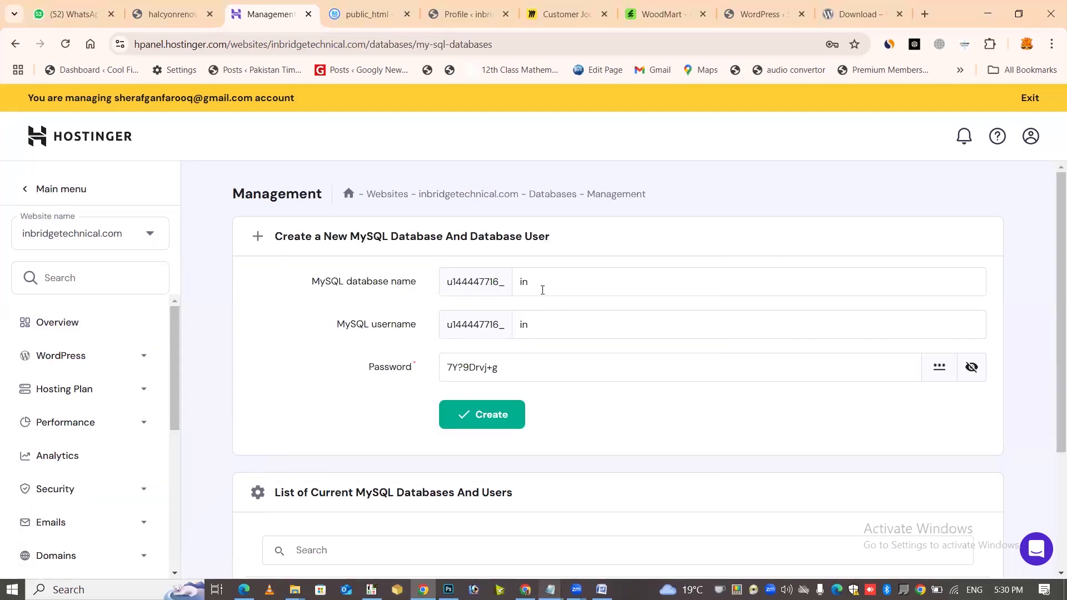
Create the database and user, then copy the new database name into Notepad
click(484, 427)
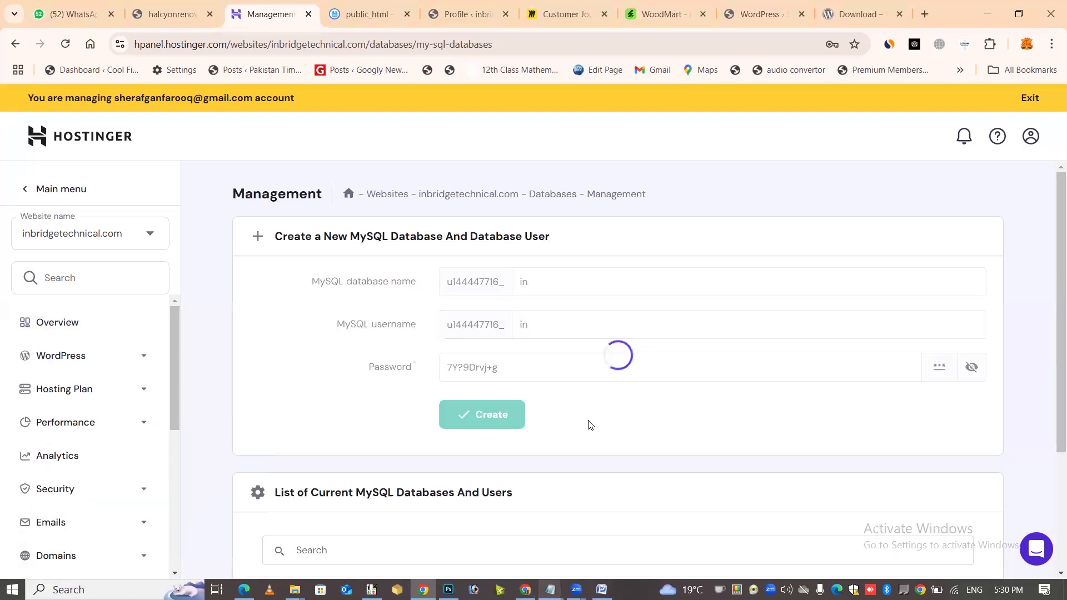
scroll(578, 423, down, 5)
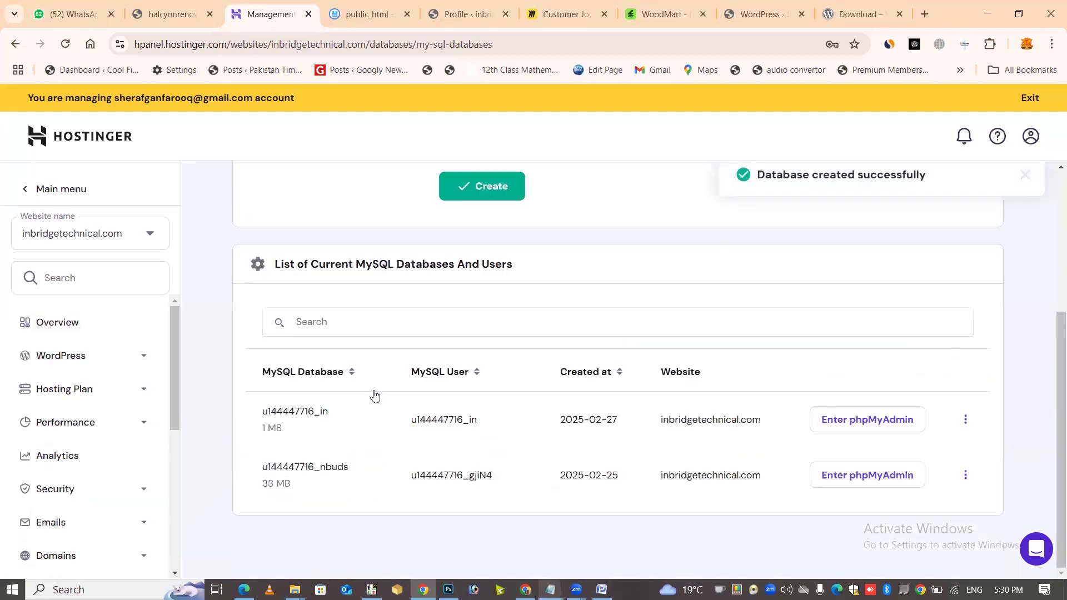
double_click(323, 414)
right_click(320, 415)
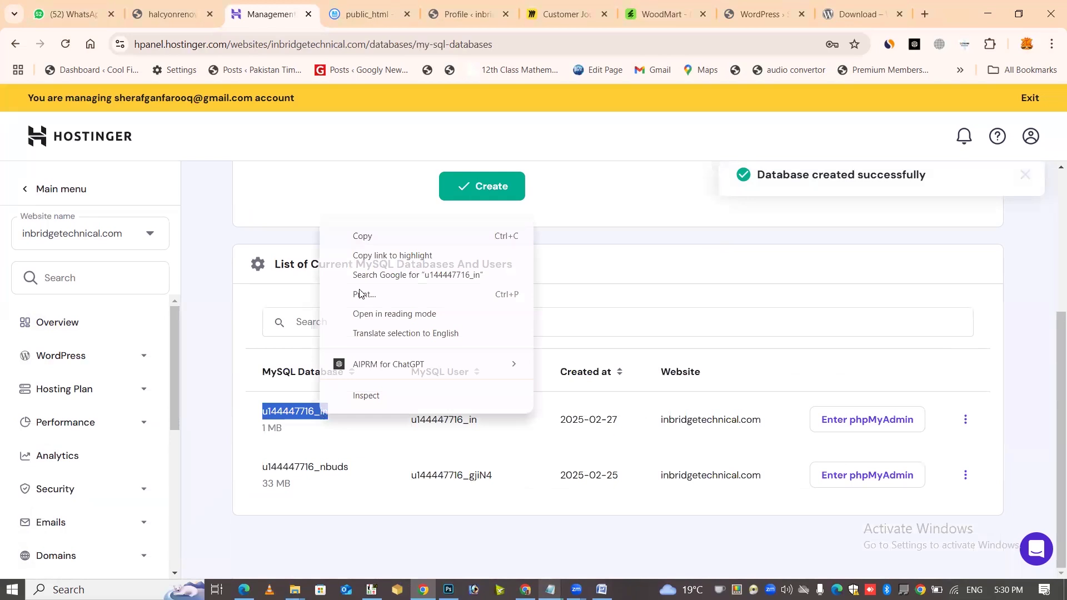
click(390, 234)
key(alt+Tab)
key(ctrl+v)
key(Return)
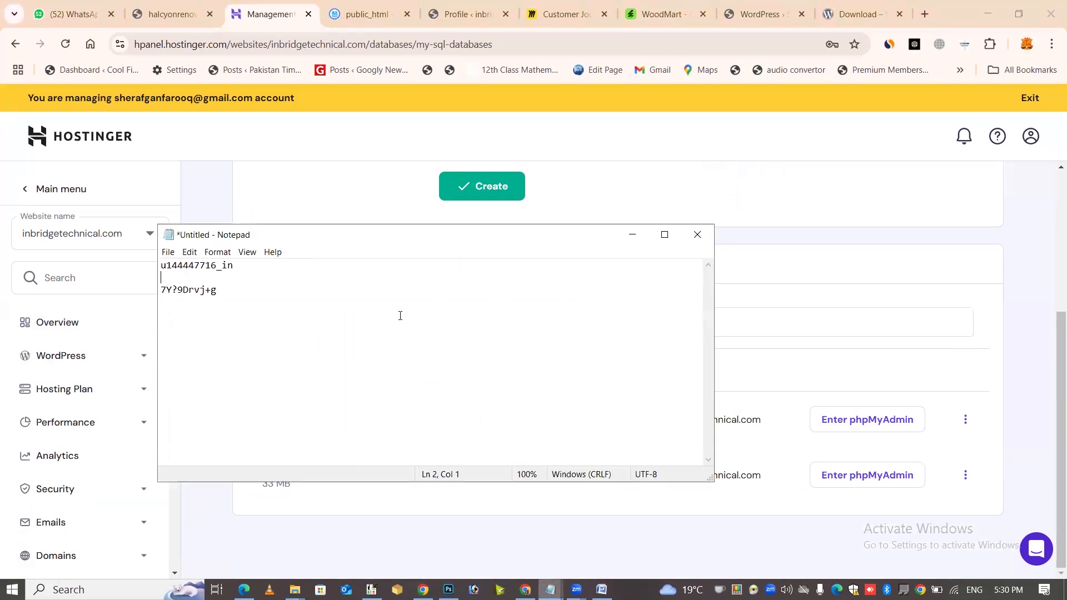
key(BackSpace)
key(shift+Home)
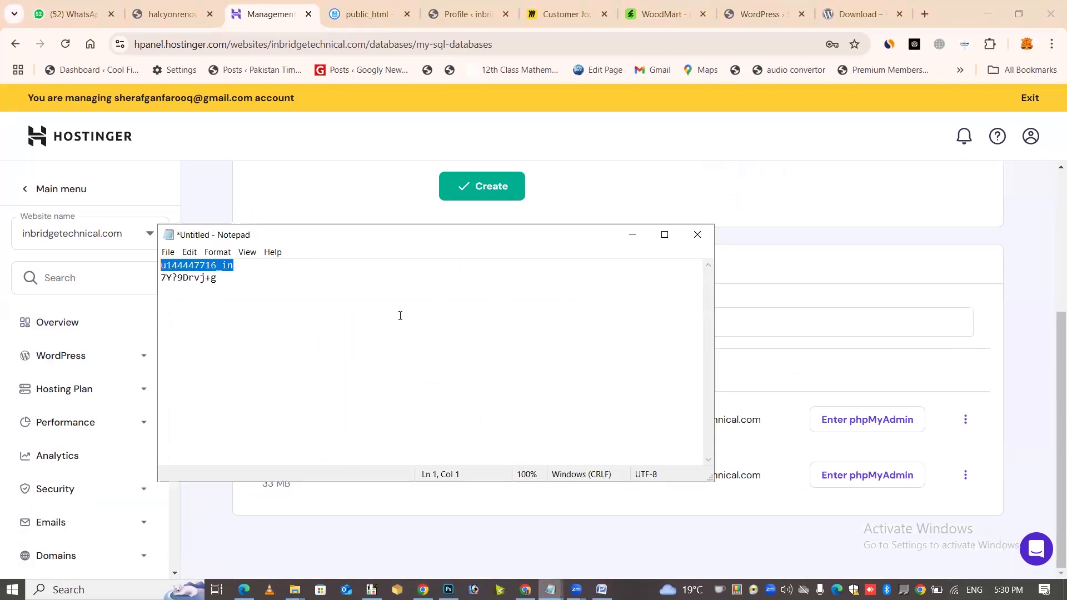
Paste the new database name into both the Database Name and Username fields
click(766, 5)
key(ctrl+v)
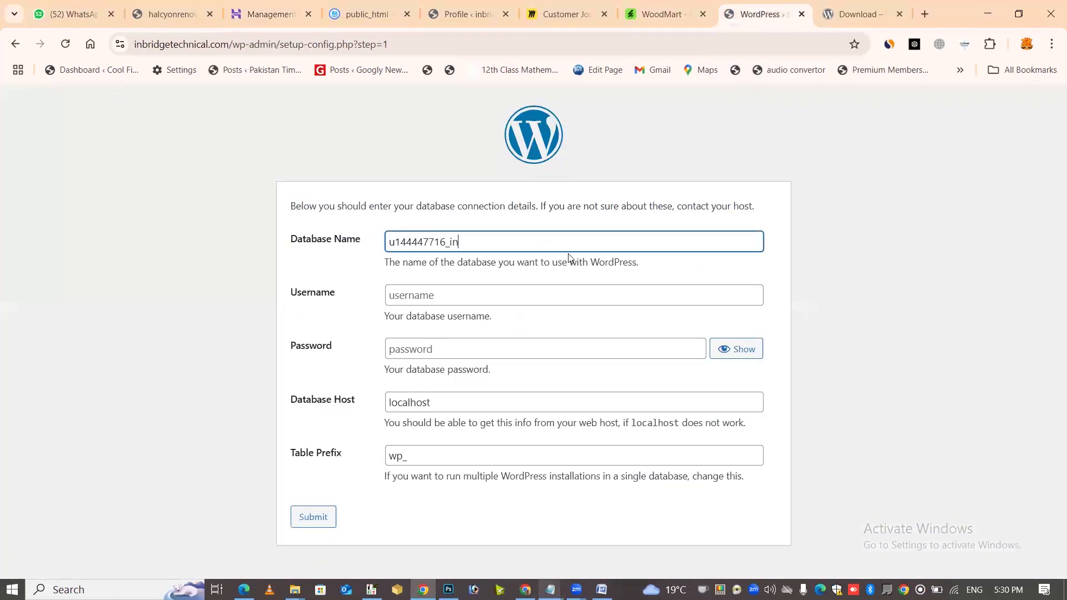
key(Tab)
key(ctrl+v)
Paste the saved password from Notepad, submit the details, and decline Chrome's save-password prompt
key(alt+Tab)
click(348, 265)
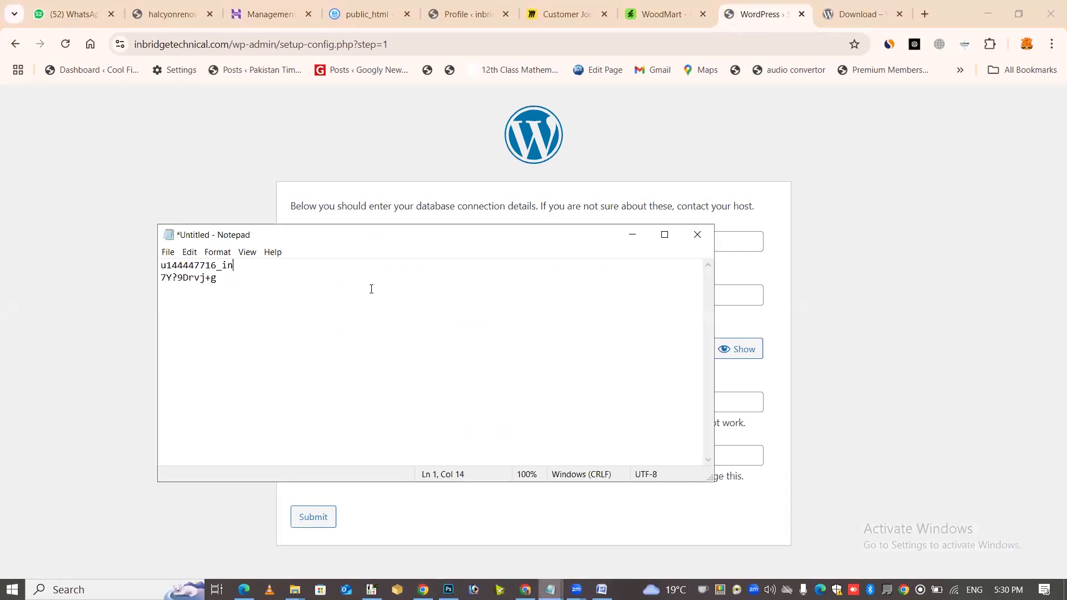
key(shift+Home)
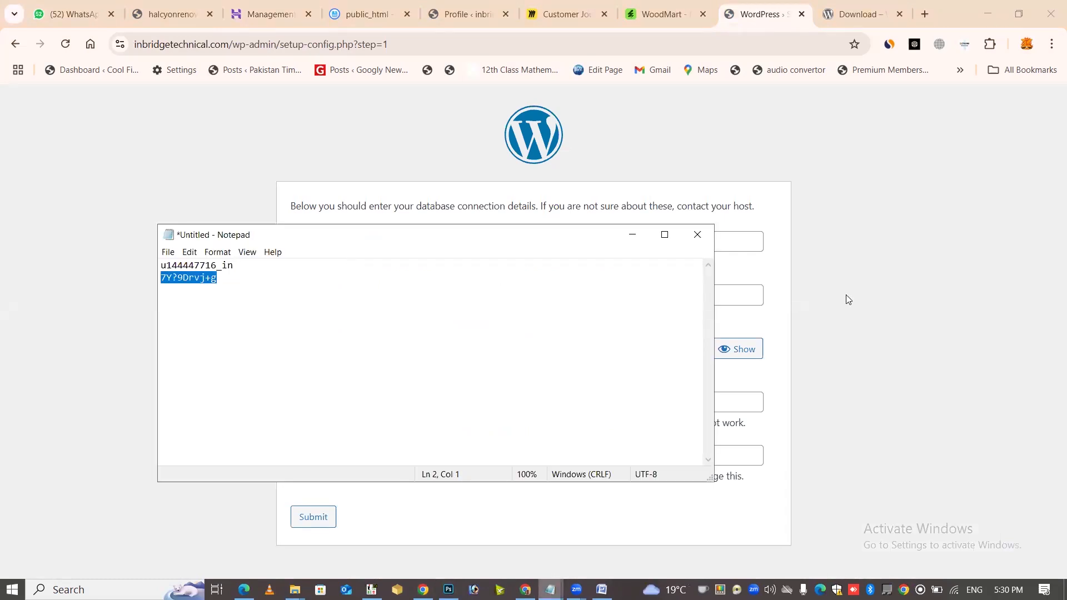
key(alt+Tab)
click(411, 349)
key(ctrl+v)
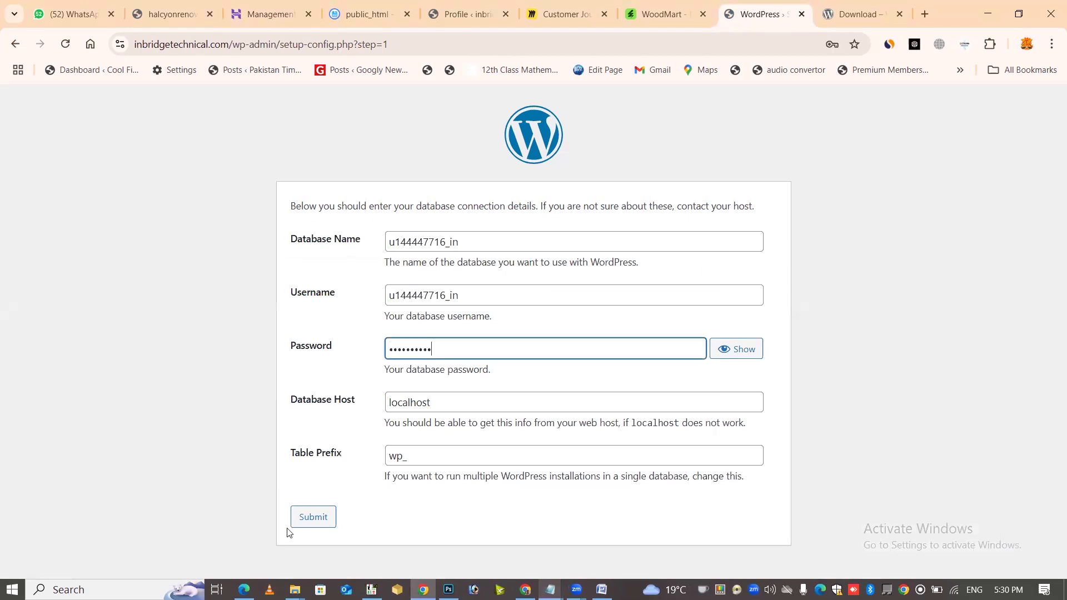
click(314, 519)
click(832, 255)
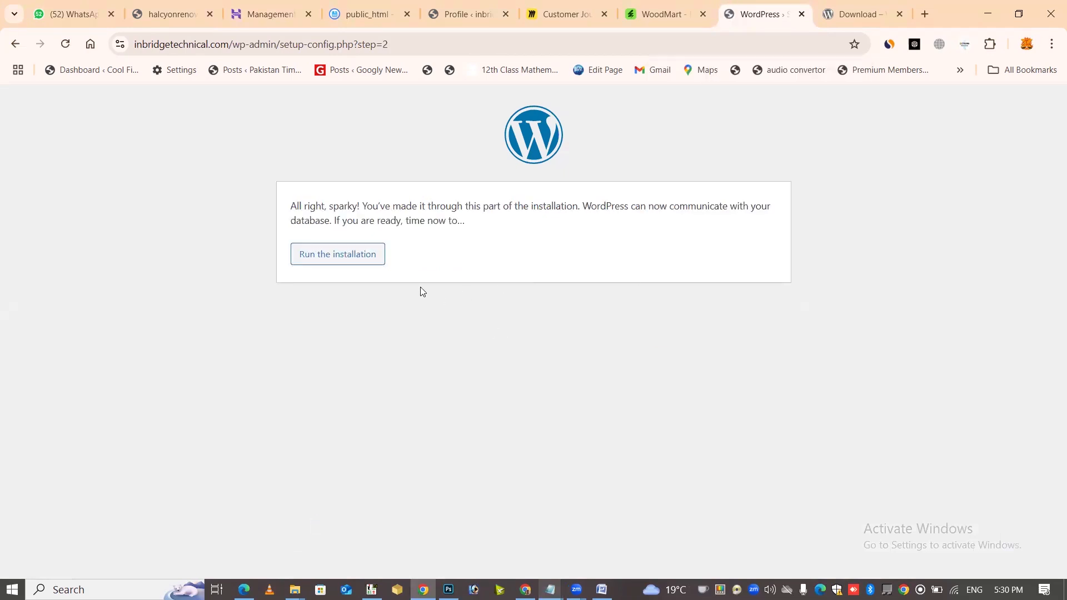
click(345, 261)
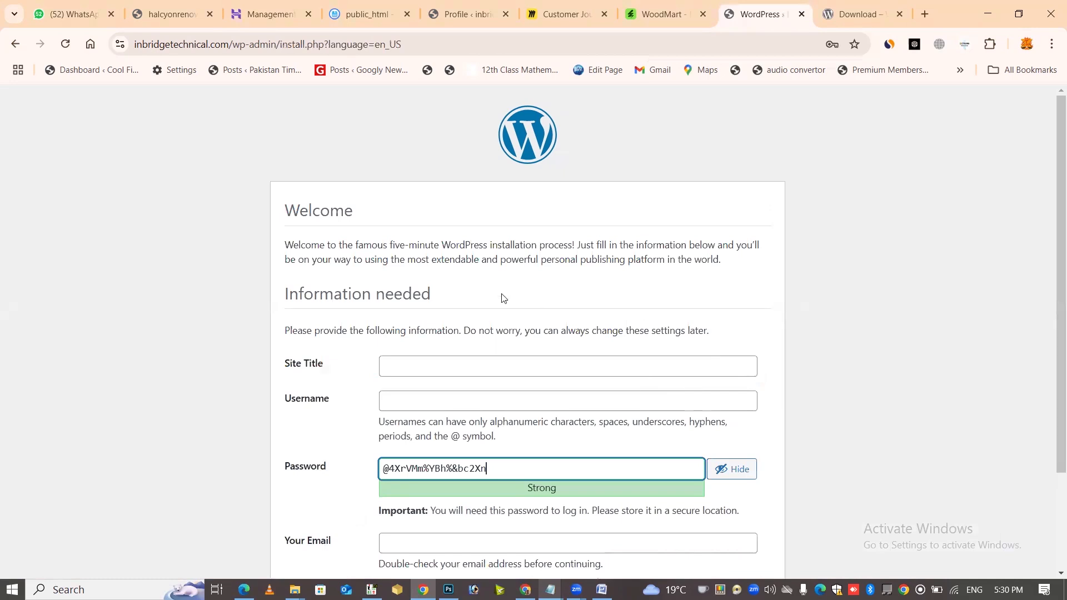
key(ctrl+l)
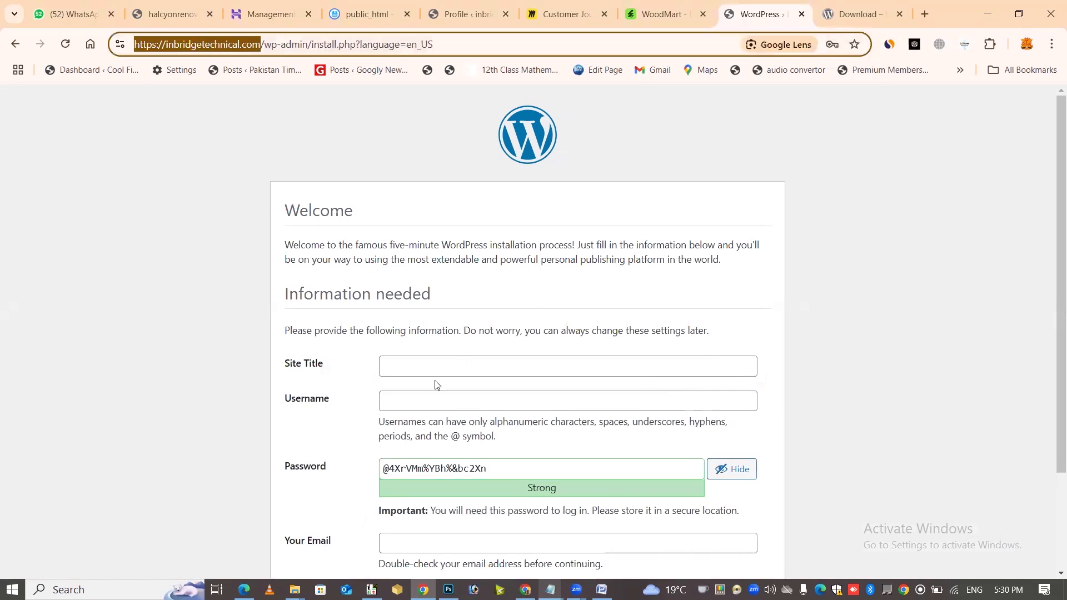
key(ctrl+c)
click(629, 364)
key(ctrl+v)
key(BackSpace)
key(BackSpace)
key(BackSpace)
key(BackSpace)
key(ctrl+Left)
key(ctrl+shift+Left)
key(ctrl+shift+Left)
key(BackSpace)
Fix the Site Title to read 'Inbridge Technical'
key(Delete)
text(I)
key(Right)
key(Right)
key(Right)
key(Right)
key(Right)
key(Right)
key(Right)
key(Delete)
text(T)
Use 'Inbridge Technical' as the admin username as well
key(ctrl+a)
key(ctrl+c)
key(Tab)
key(ctrl+v)
key(Tab)
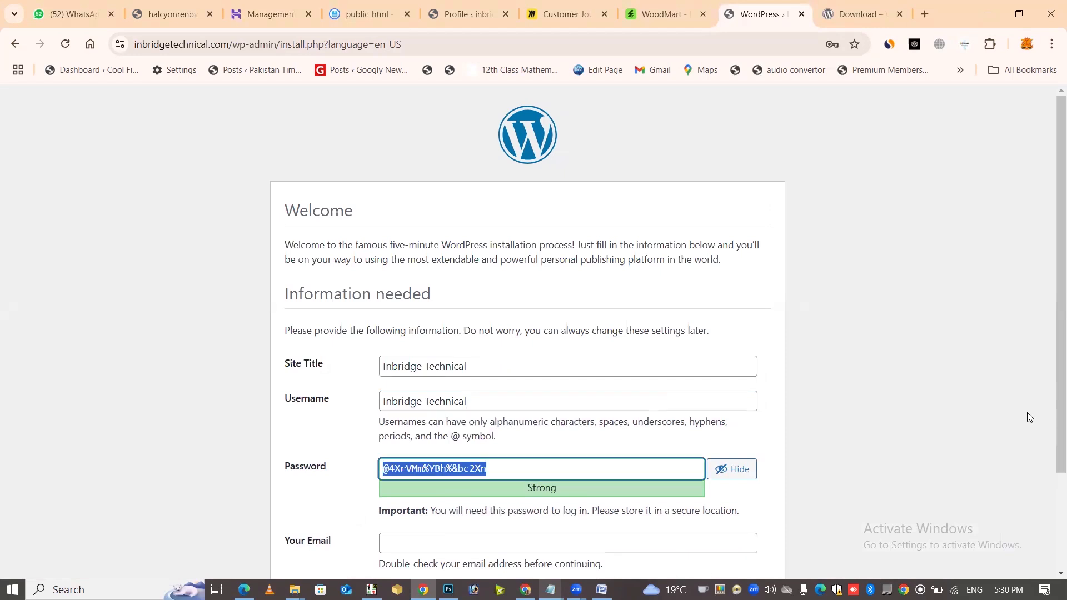
Save the generated admin password into Notepad, replacing the old notes
key(ctrl+c)
key(alt+Tab)
key(ctrl+a)
key(ctrl+v)
key(ctrl+a)
key(alt+Tab)
Add the username 'Inbridge Technical' as the first line above the saved password
triple_click(518, 360)
key(ctrl+c)
key(alt+Tab)
key(ctrl+Home)
key(Return)
key(Up)
key(ctrl+v)
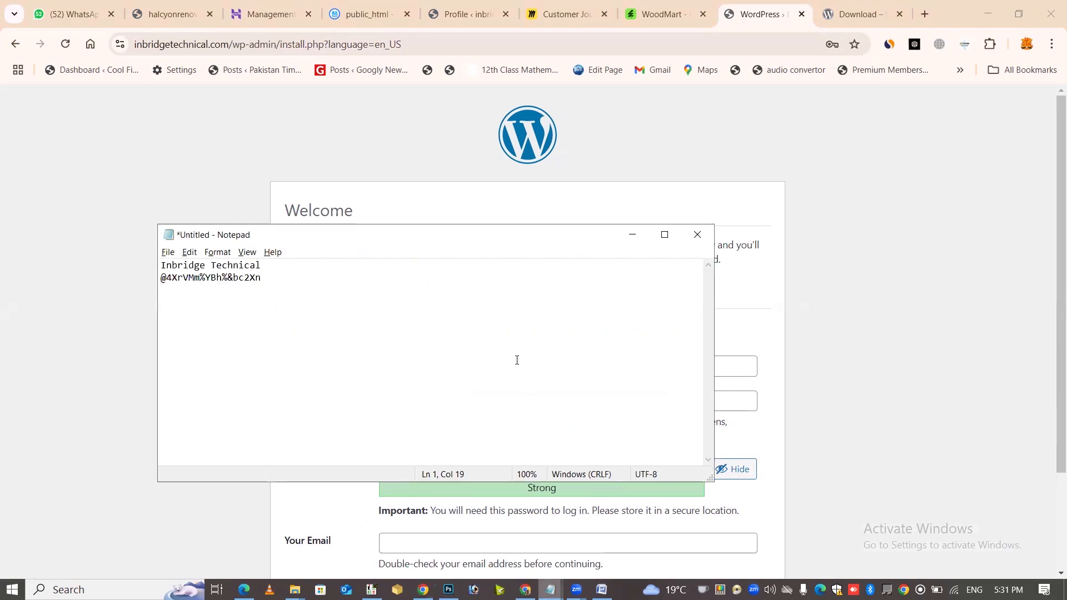
key(alt+Tab)
scroll(517, 360, down, 2)
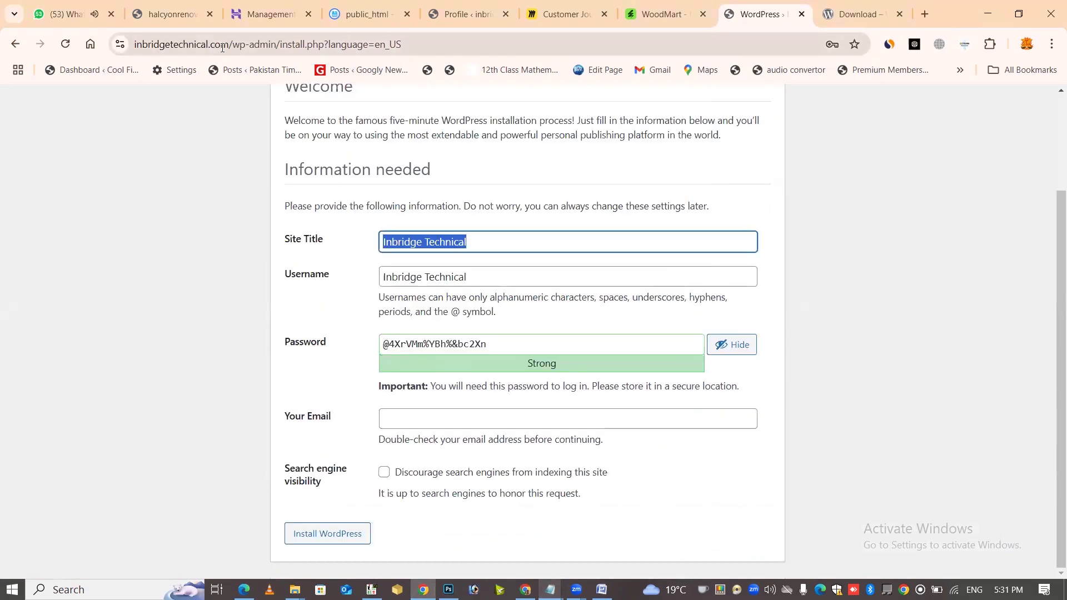
key(ctrl+l)
key(ctrl+c)
click(518, 412)
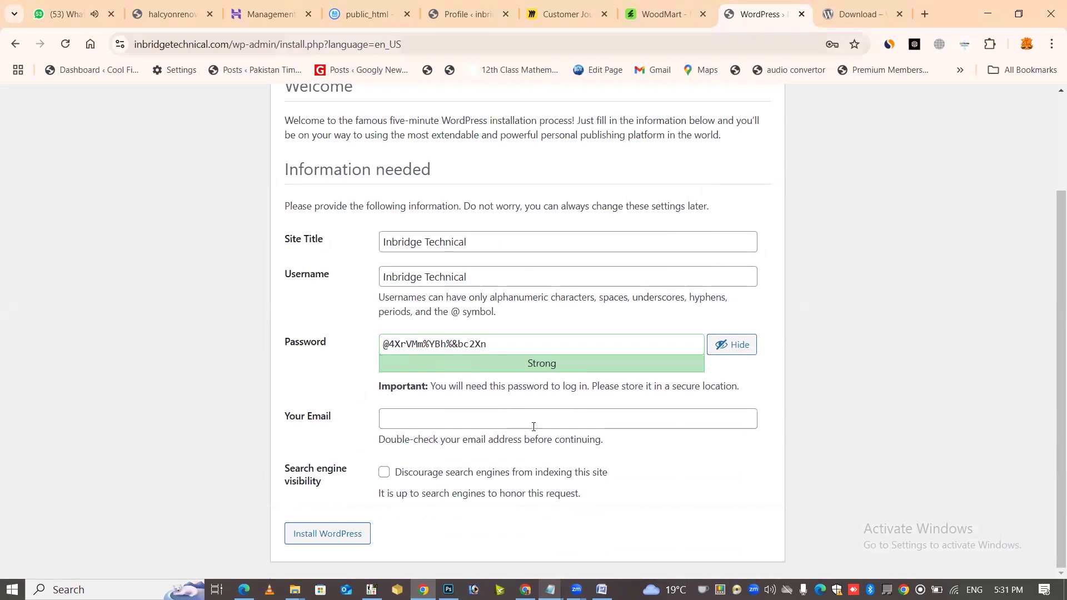
key(ctrl+v)
key(BackSpace)
key(ctrl+Left)
key(ctrl+Left)
key(shift+Home)
key(BackSpace)
click(340, 533)
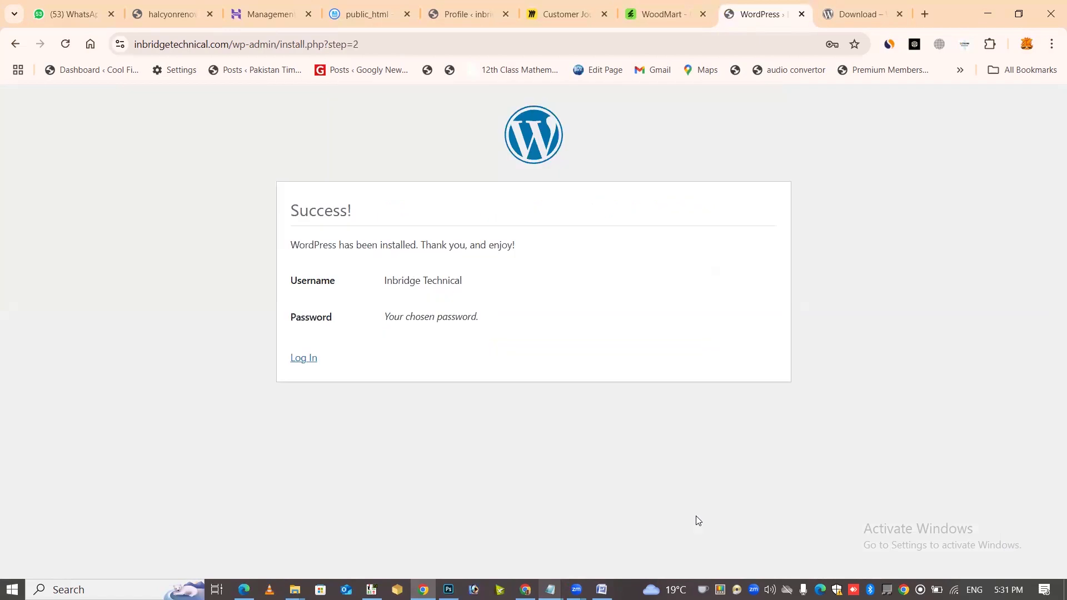
Go to the WordPress login page and paste the saved admin username
click(309, 358)
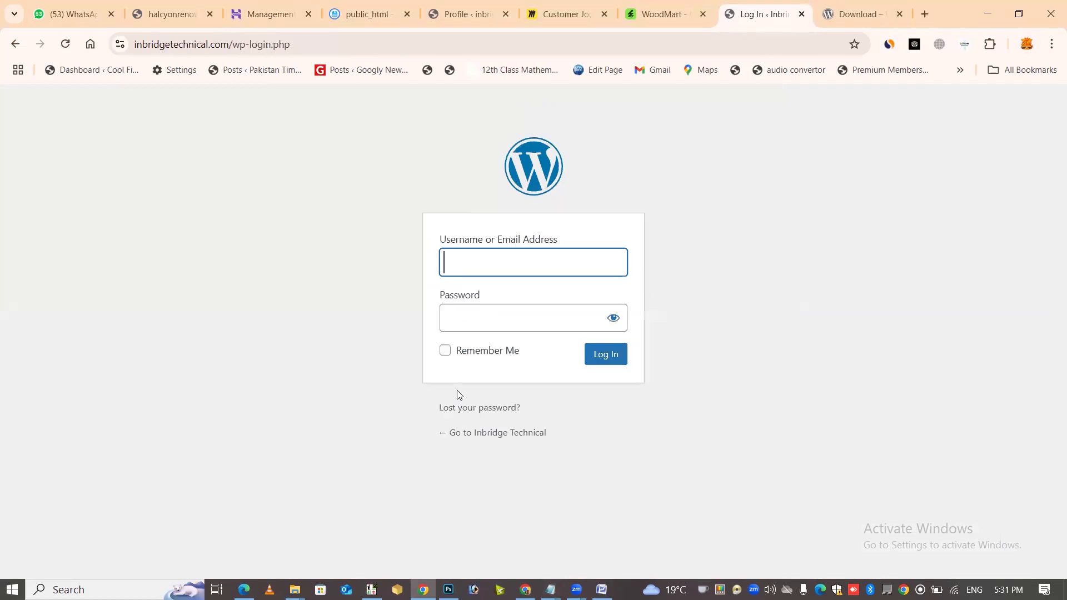
key(alt+Tab)
drag(344, 264, 37, 222)
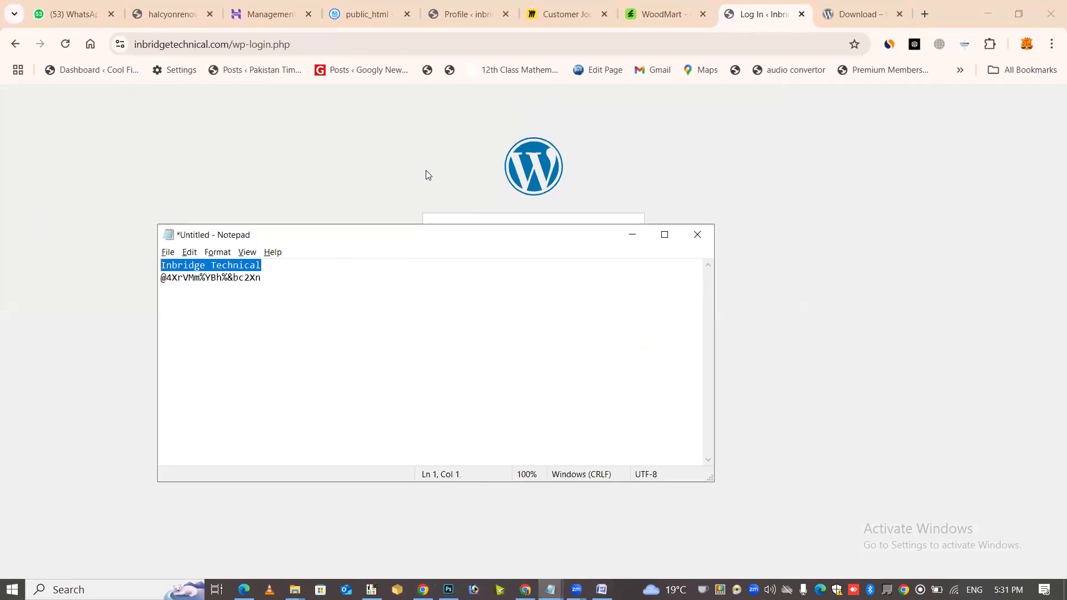
key(ctrl+c)
key(alt+Tab)
click(483, 255)
key(ctrl+v)
Paste the saved admin password, tick Remember Me, and log in
key(alt+Tab)
key(Down)
key(shift+End)
key(ctrl+c)
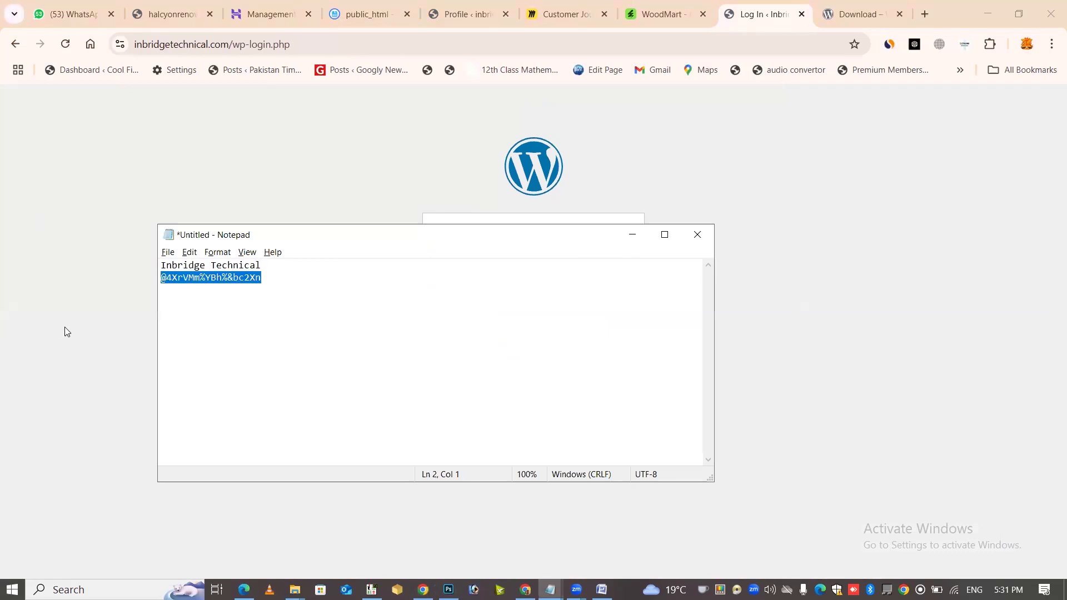
key(alt+Tab)
click(529, 321)
key(ctrl+v)
click(496, 350)
click(605, 353)
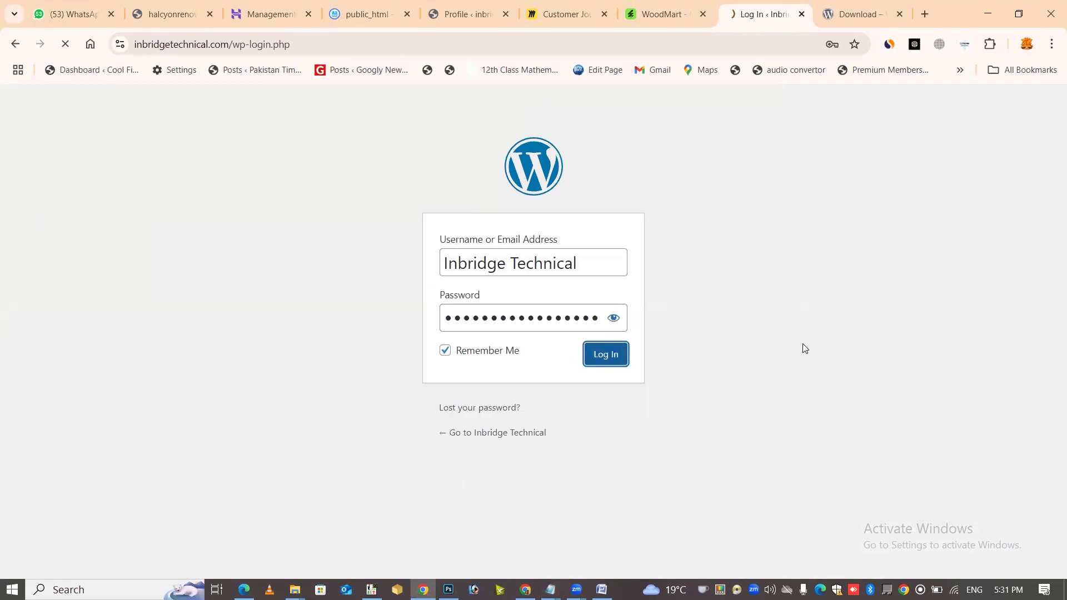